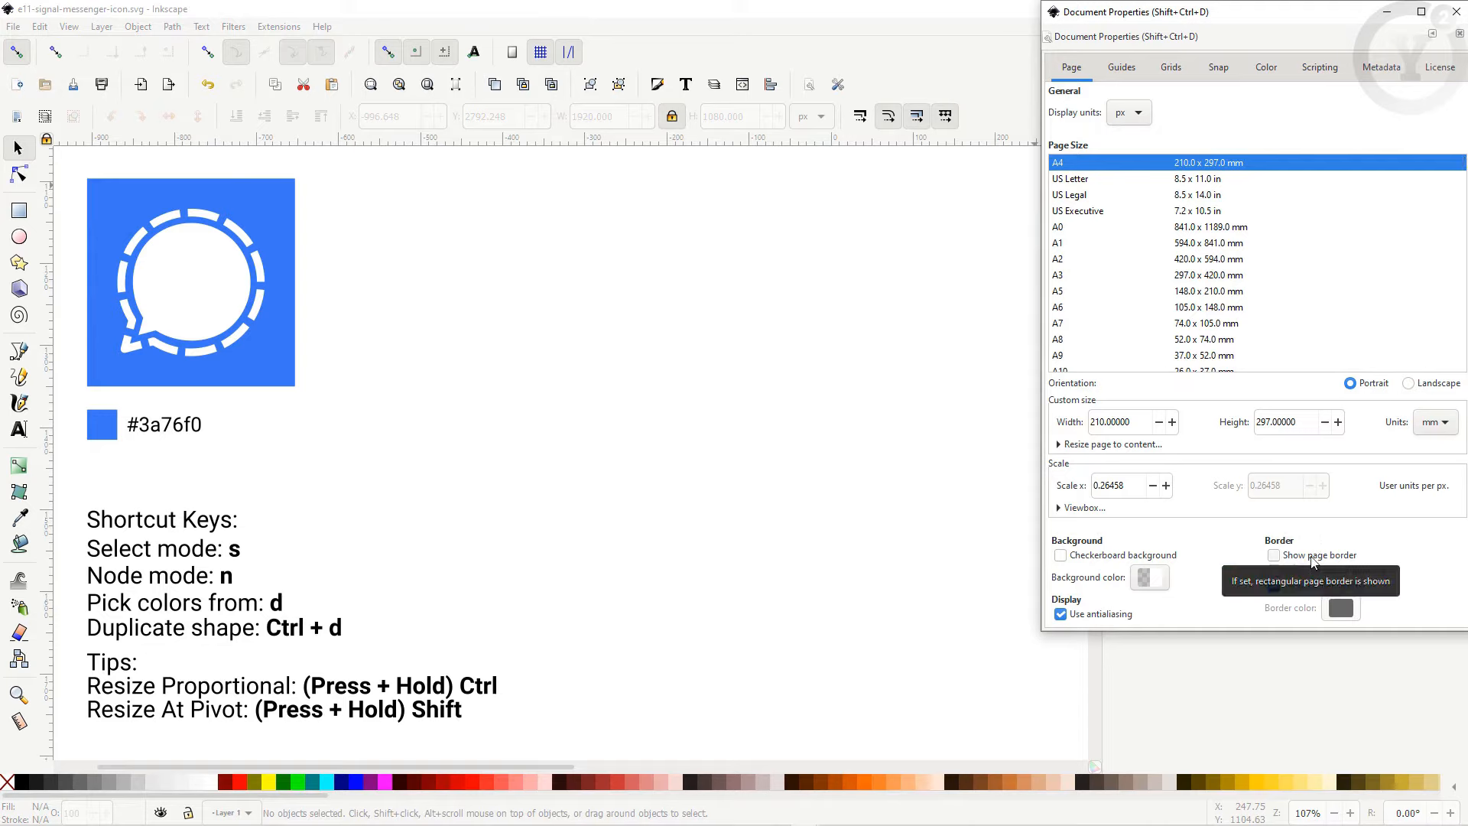
Step: Close the document properties and draw a circle about 195 px in diameter beside the reference icon
click(1452, 13)
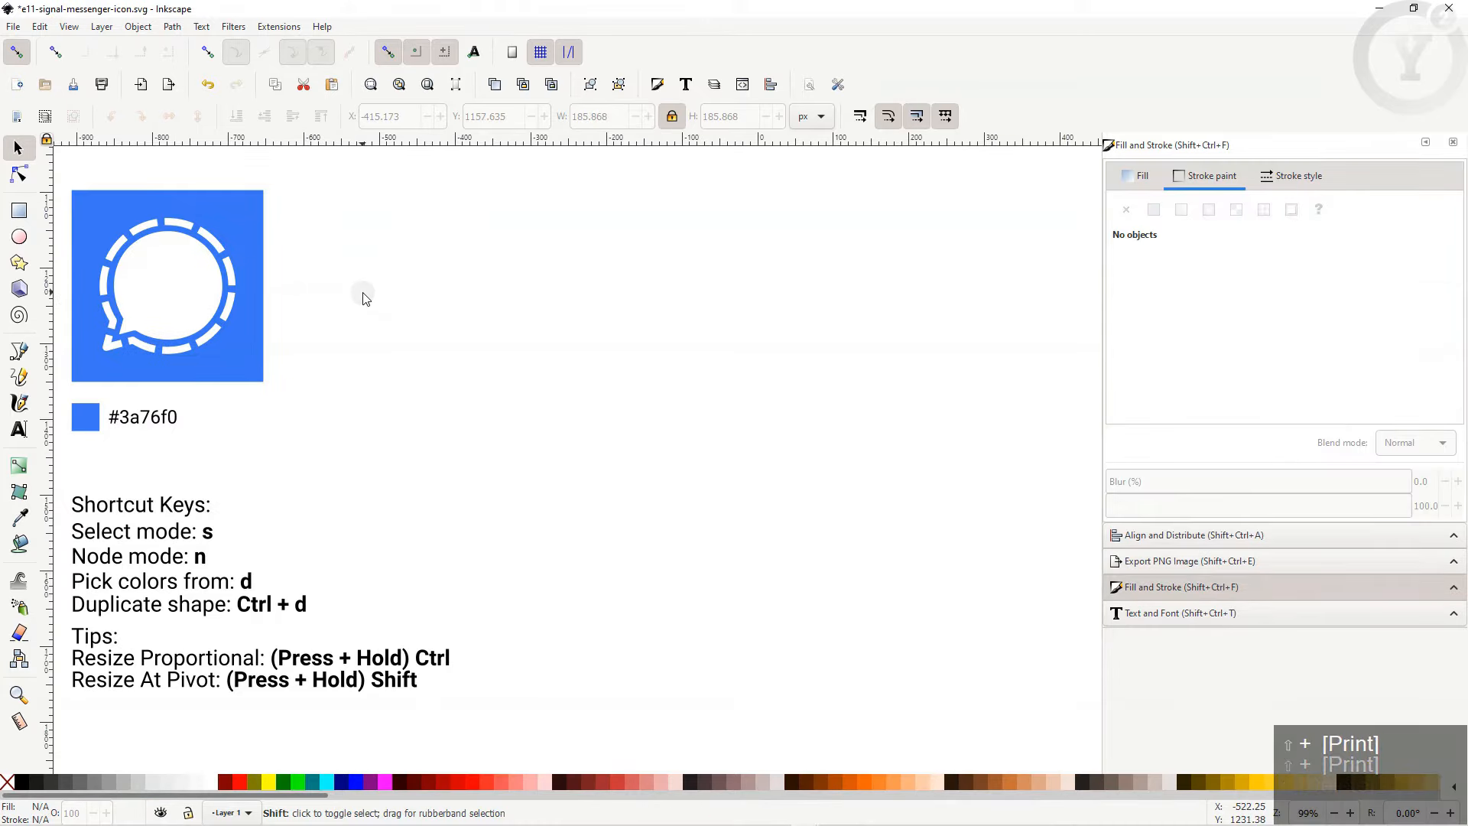
click(25, 240)
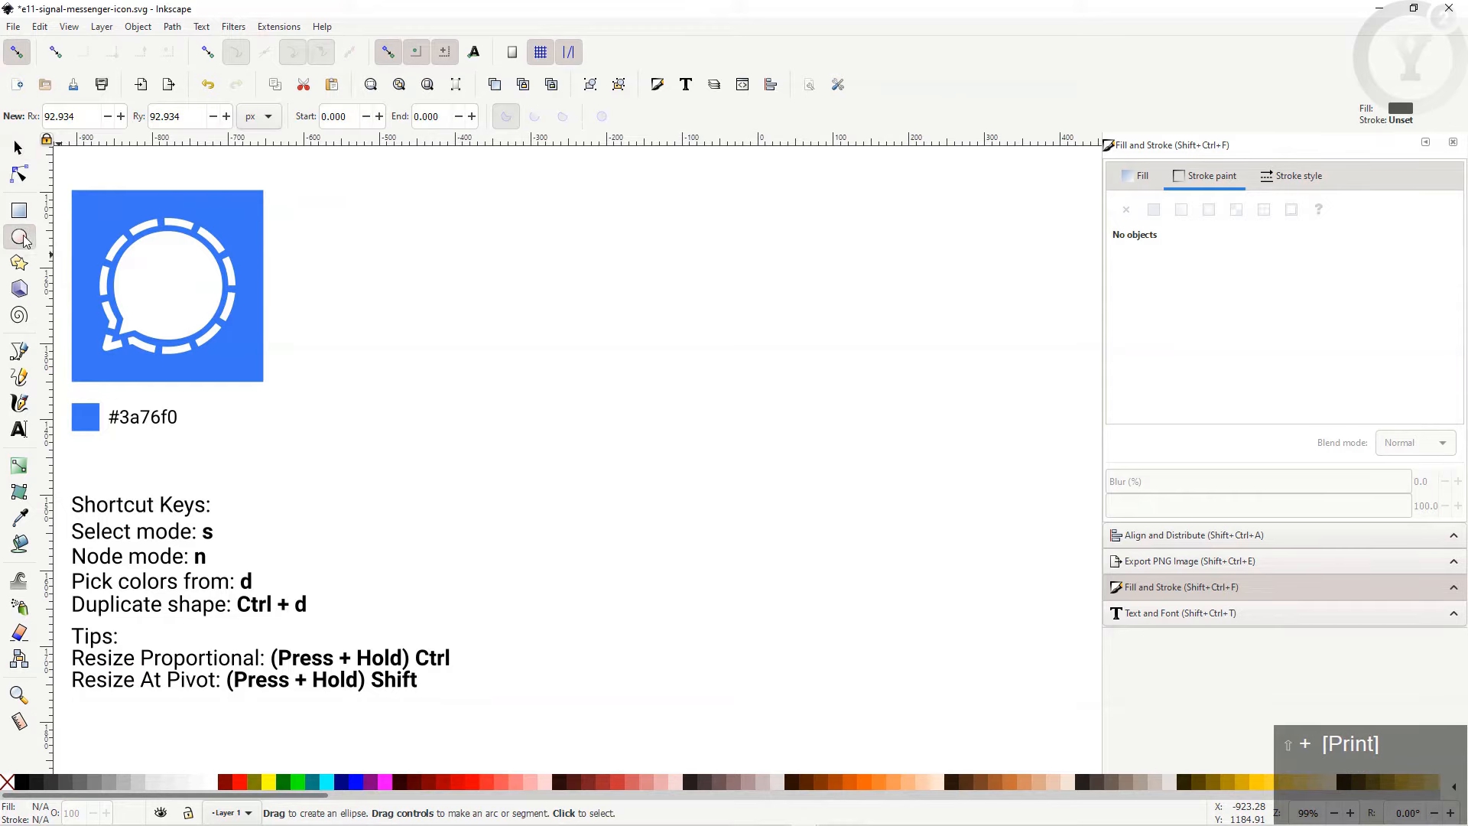
drag(508, 249, 658, 409)
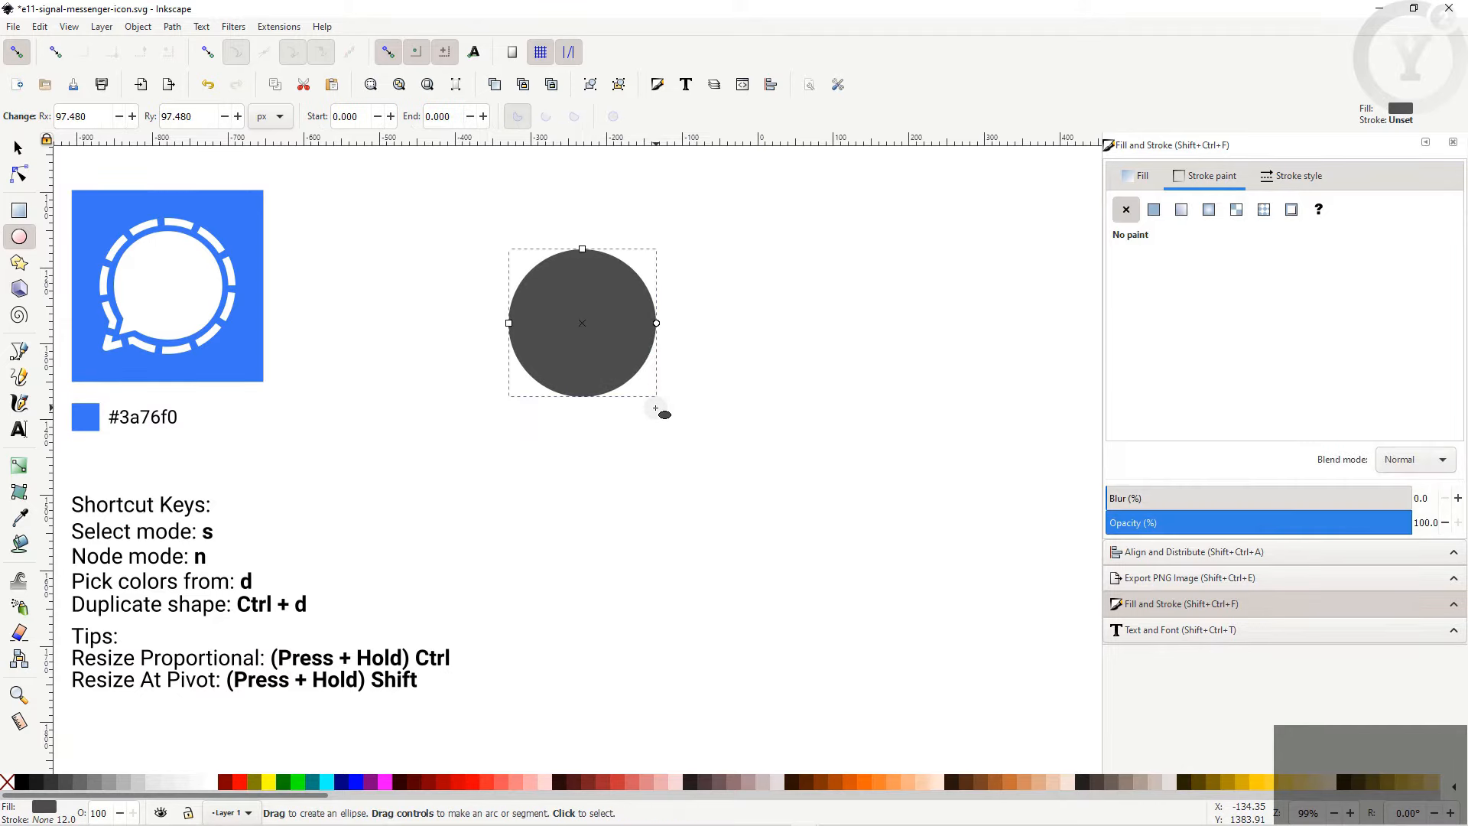
key(s)
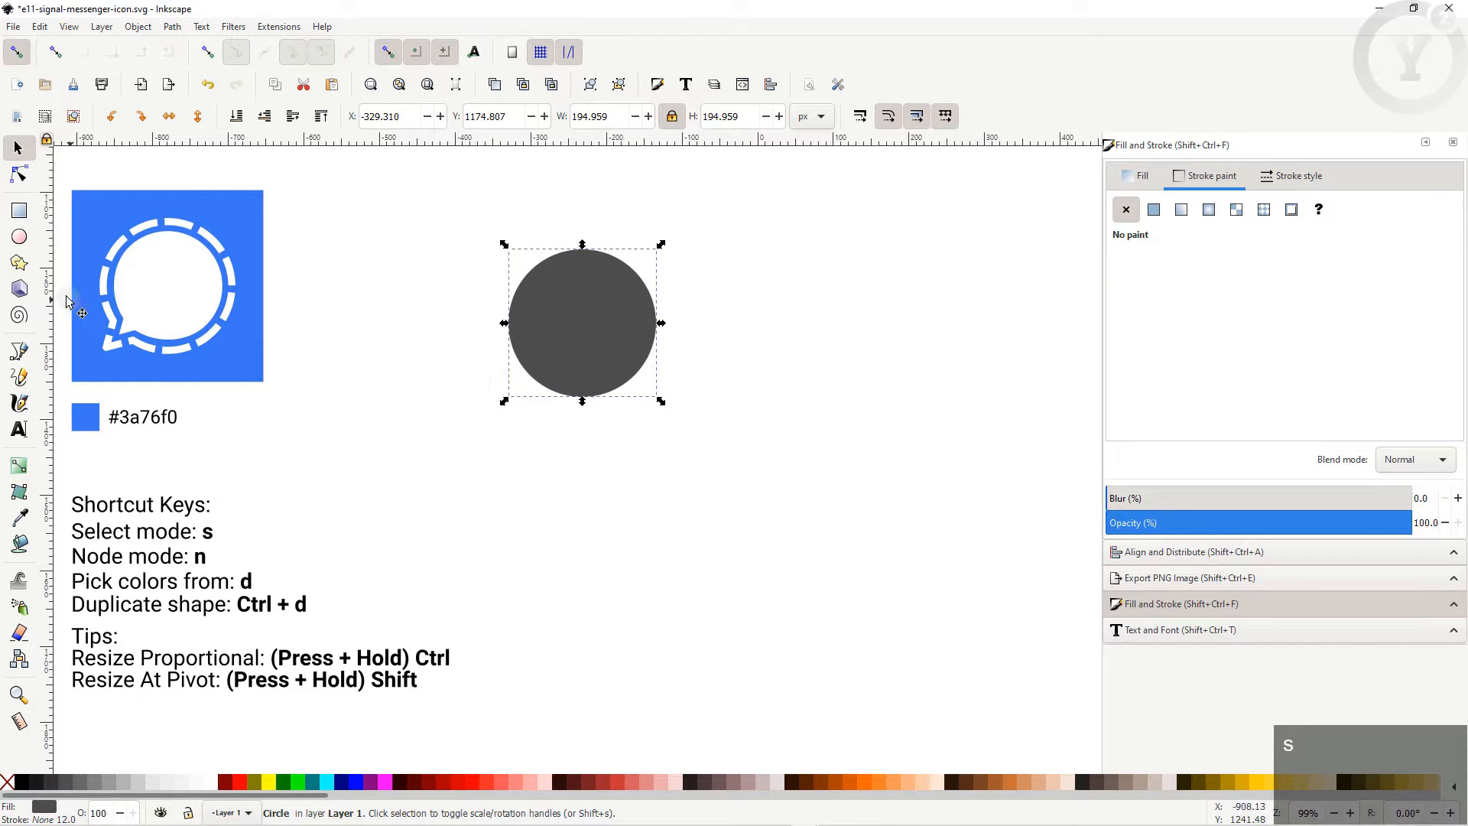
Step: Draw a small downward-pointing, three-cornered polygon about 46 px wide below the circle
click(21, 264)
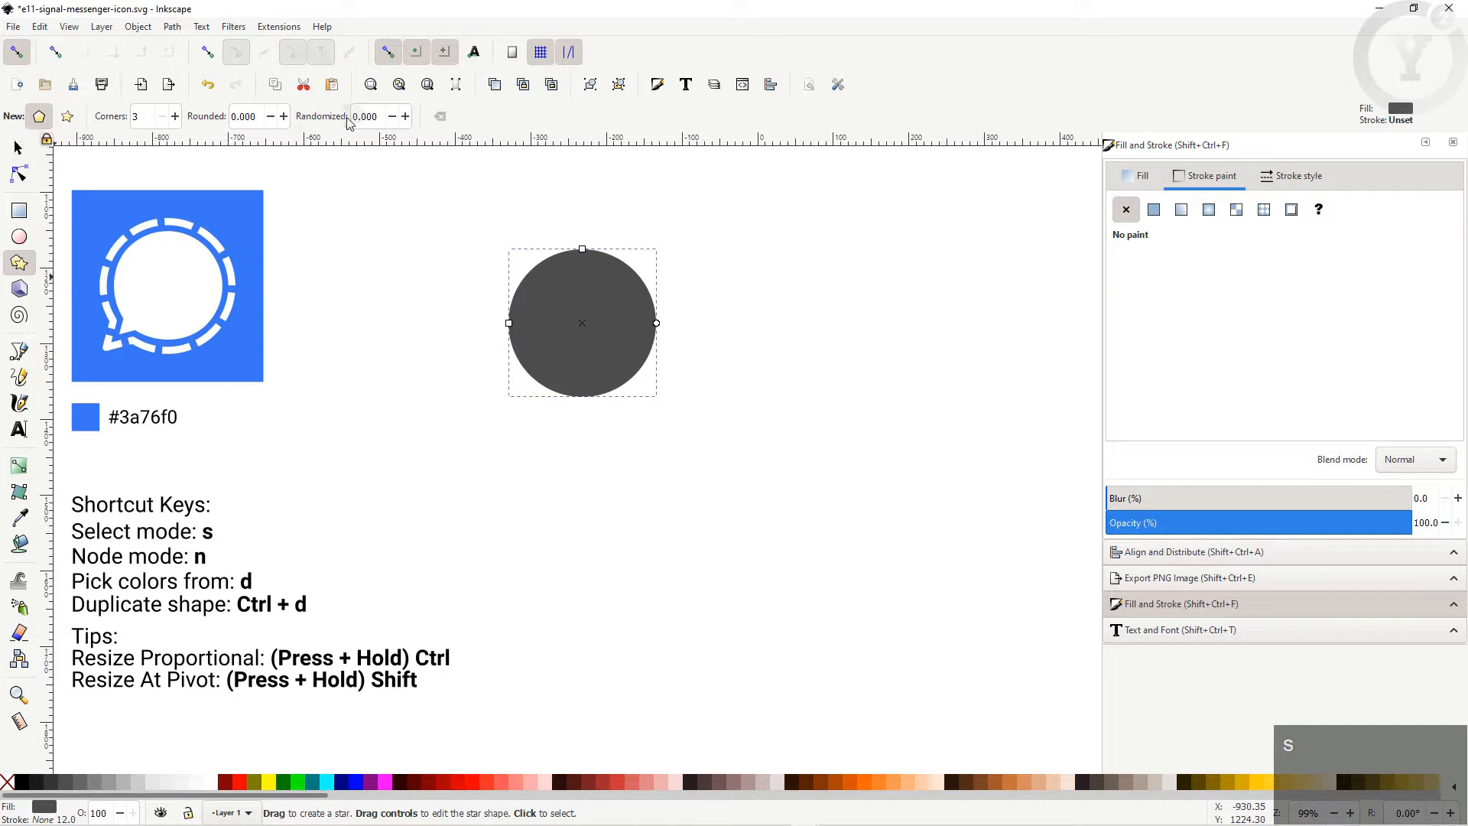
mouse_move(556, 435)
mouse_down()
mouse_move(569, 455)
mouse_move(556, 457)
mouse_up()
key(s)
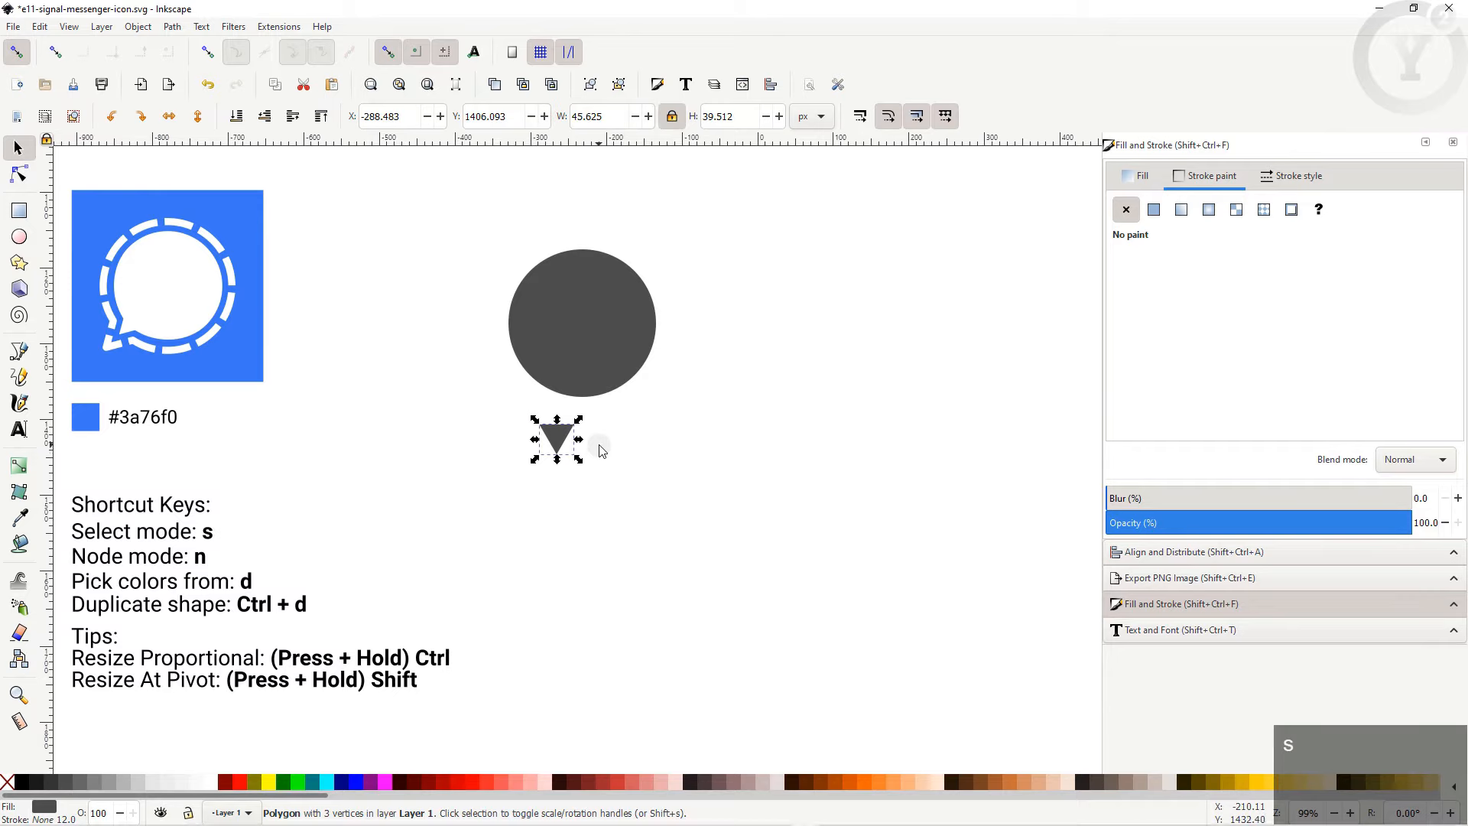
Step: Centre the triangle under the circle on the vertical axis and align its top edge to the circle's bottom
shift+click(609, 305)
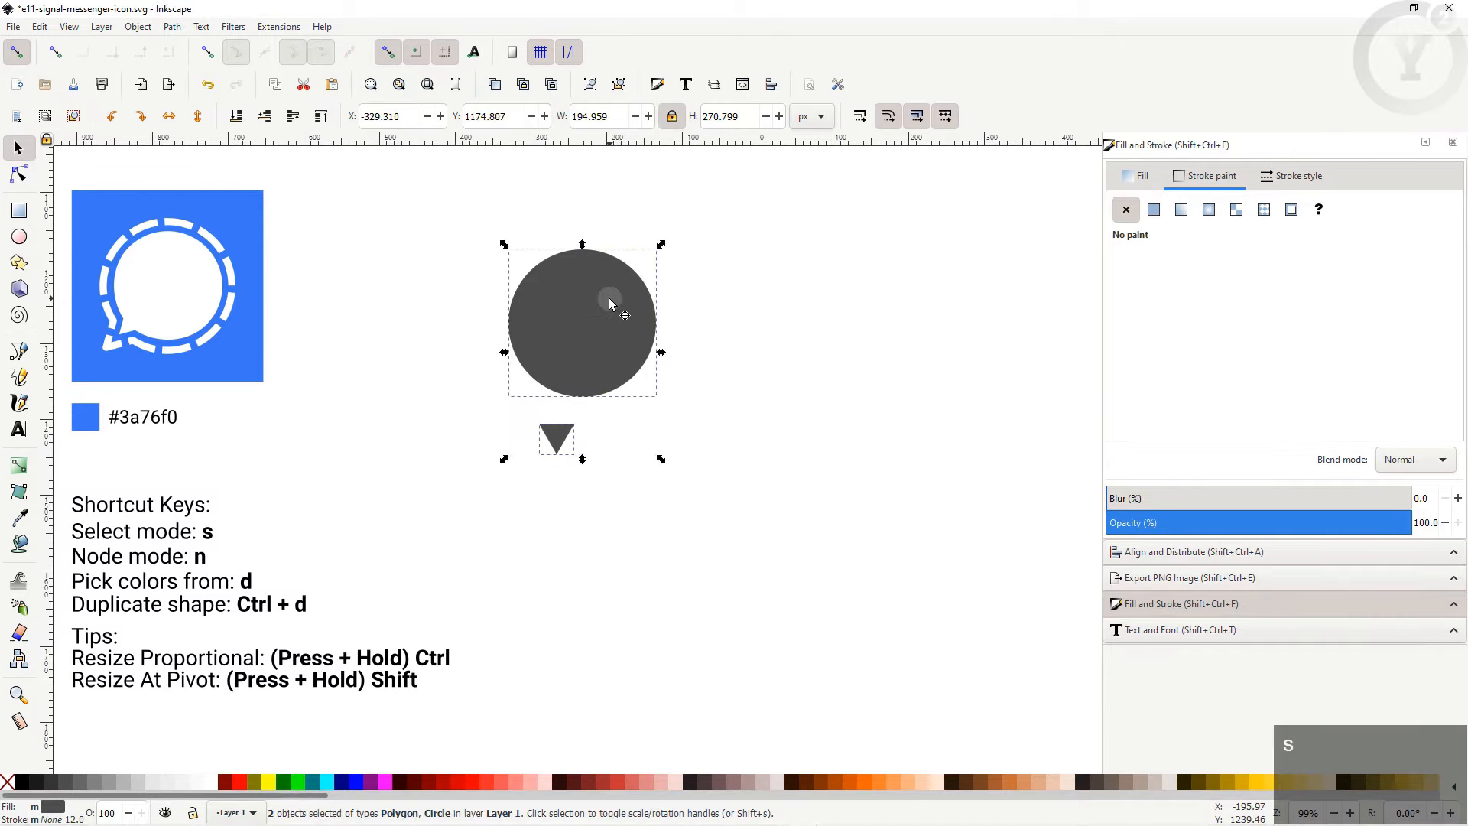
click(1158, 552)
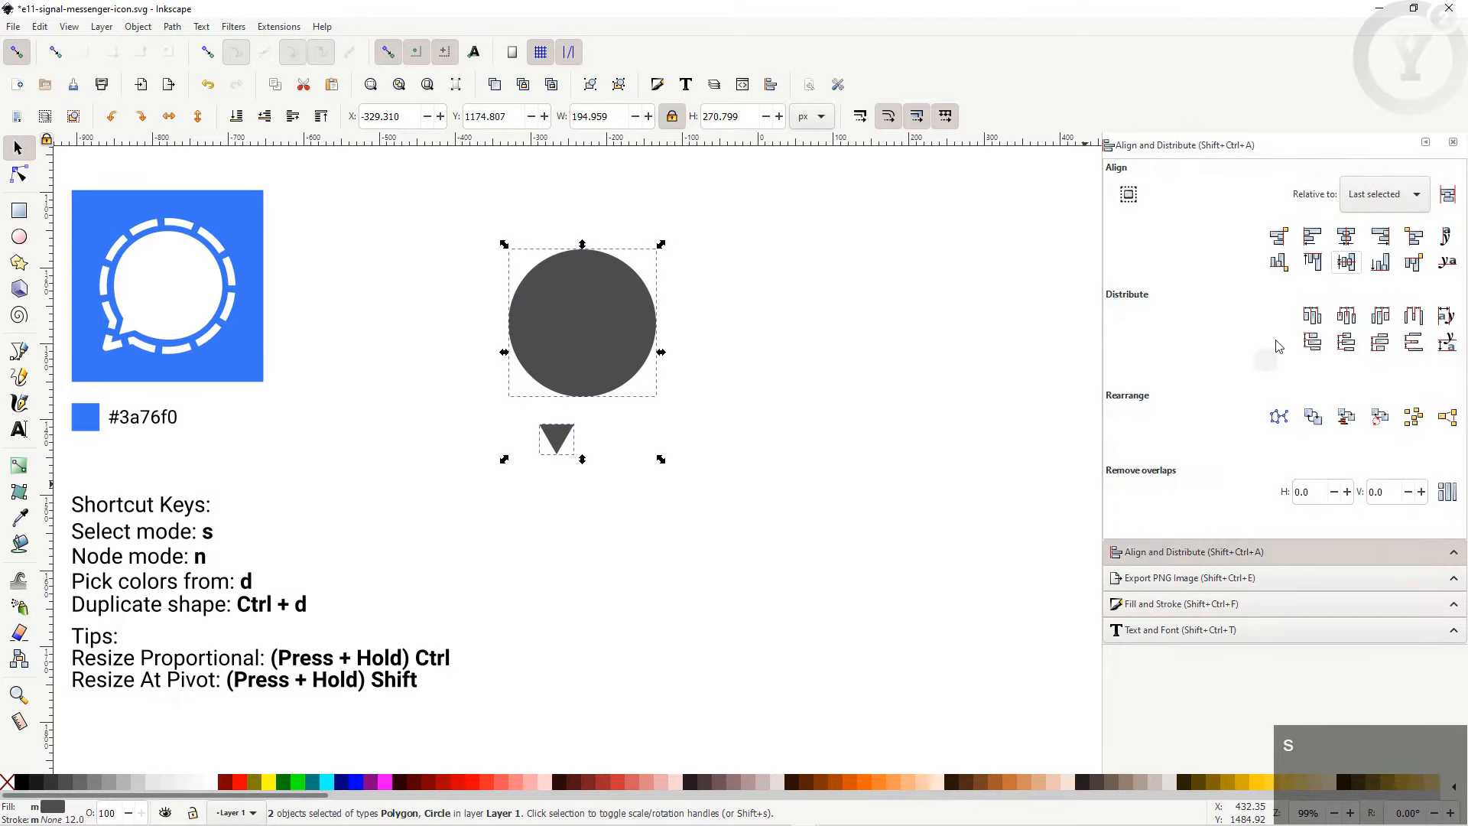
click(1347, 237)
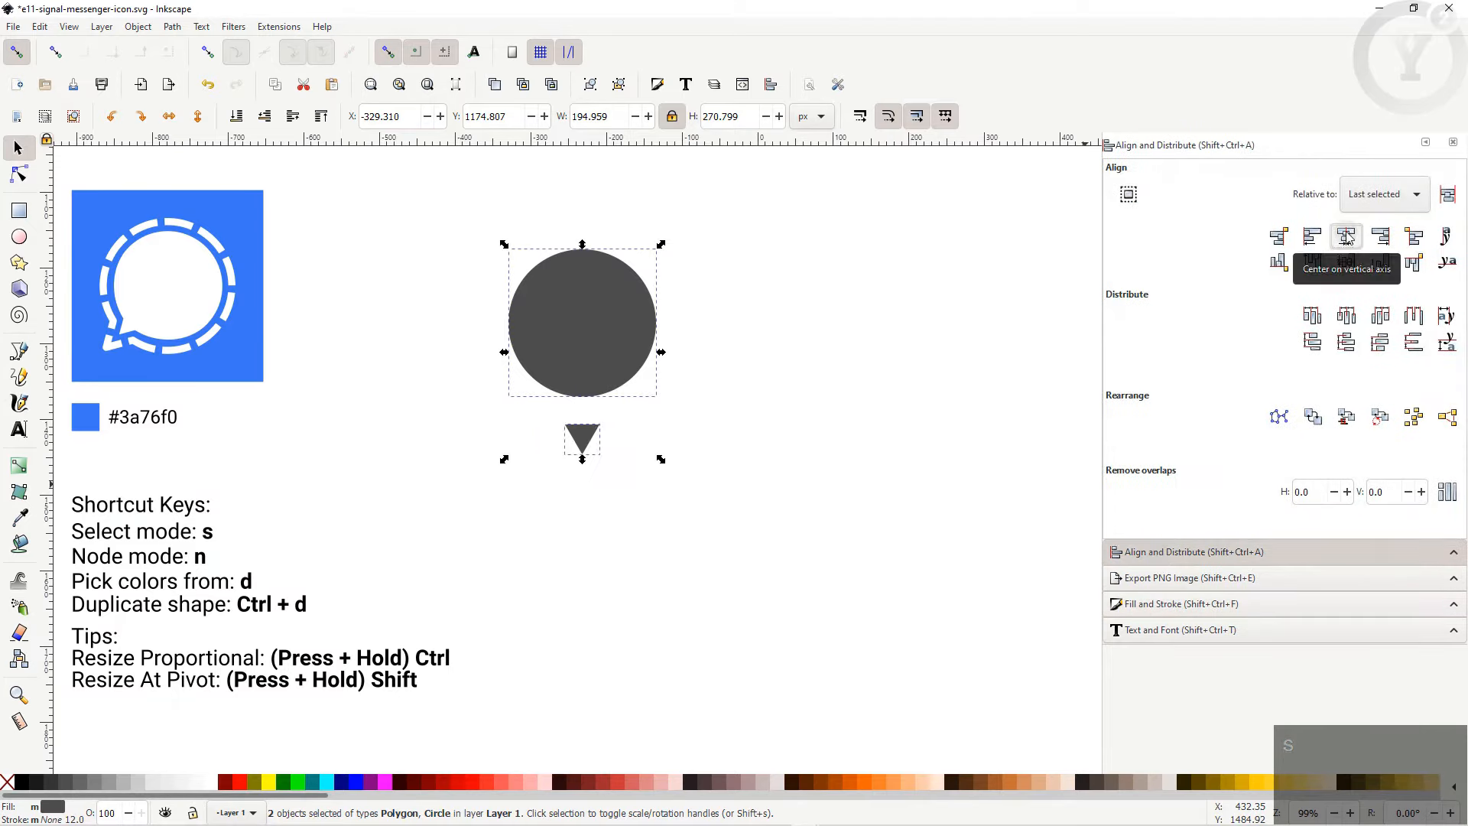
click(1414, 264)
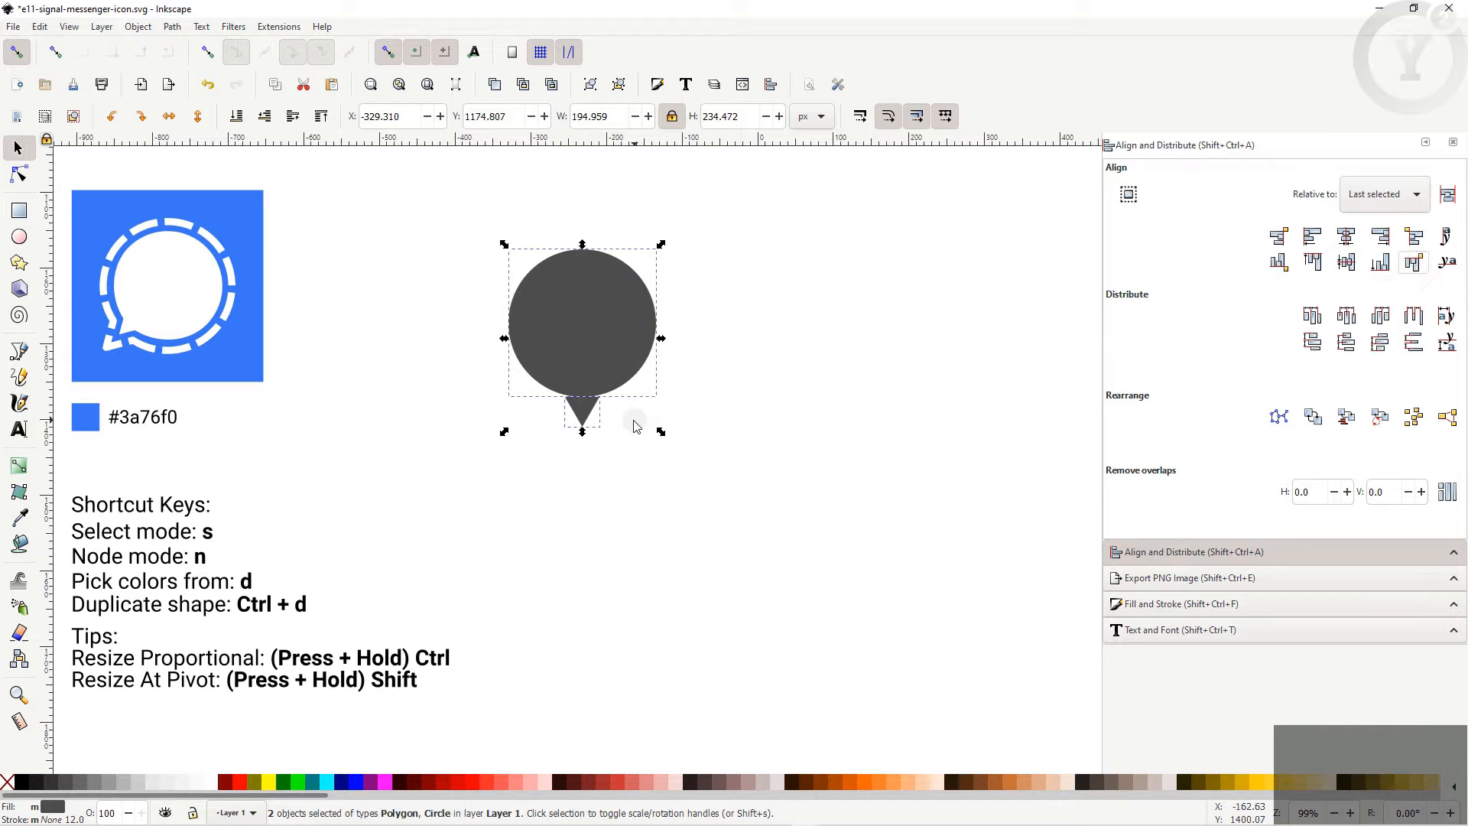
click(618, 468)
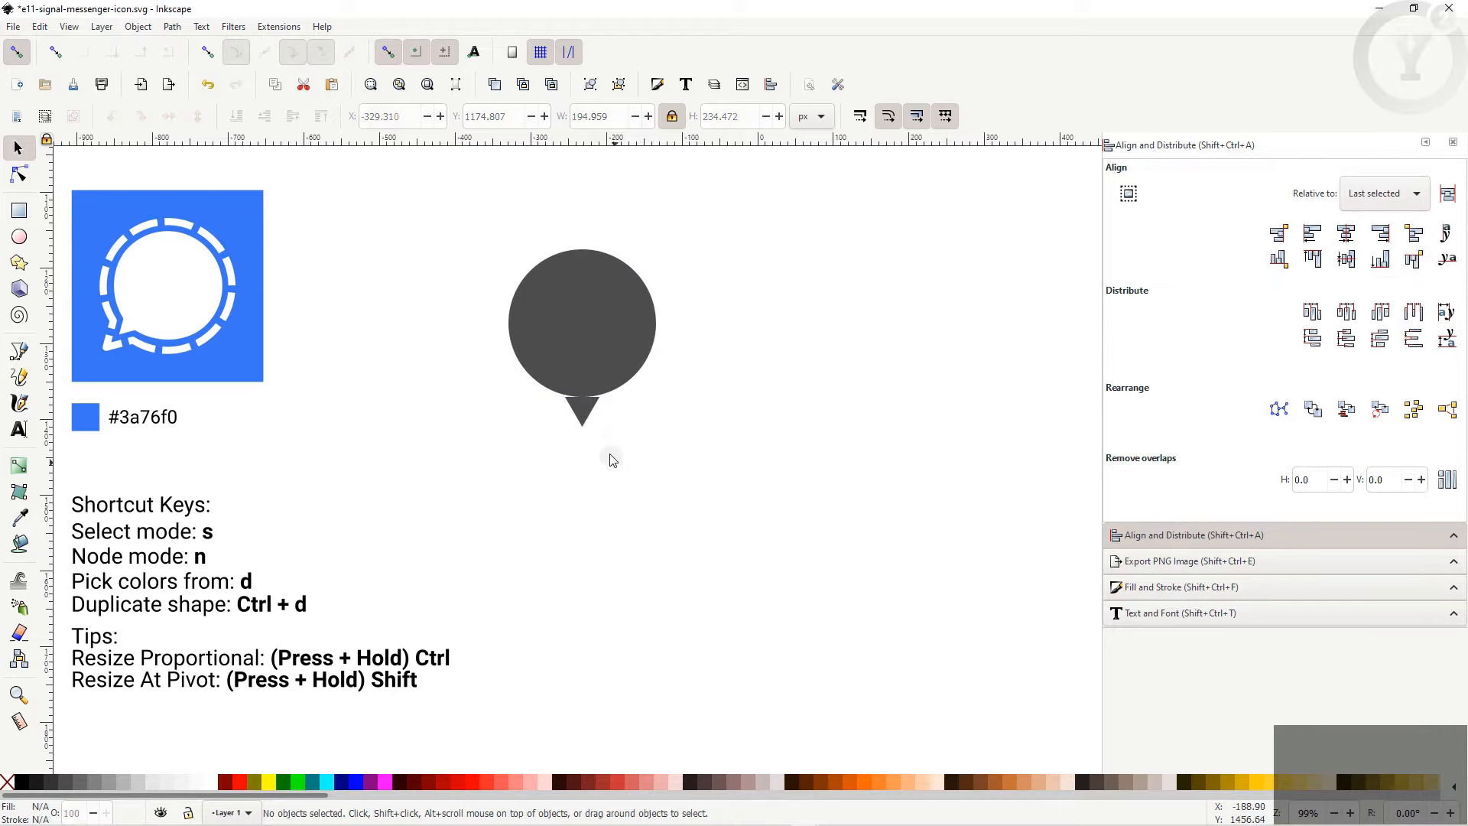
Step: Move the triangle straight up slightly so that it overlaps the circle's bottom edge
click(581, 412)
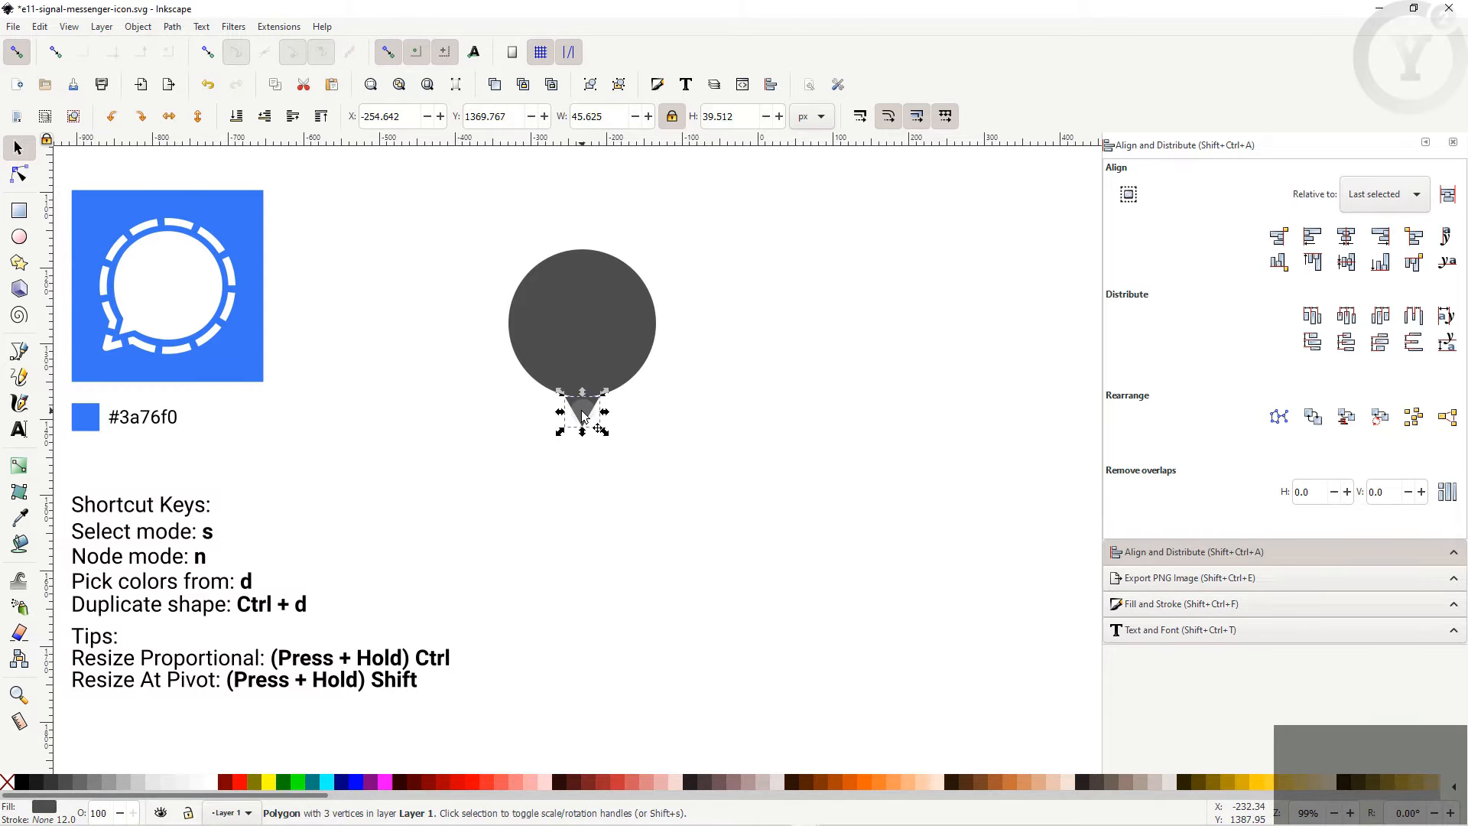
key(ctrl)
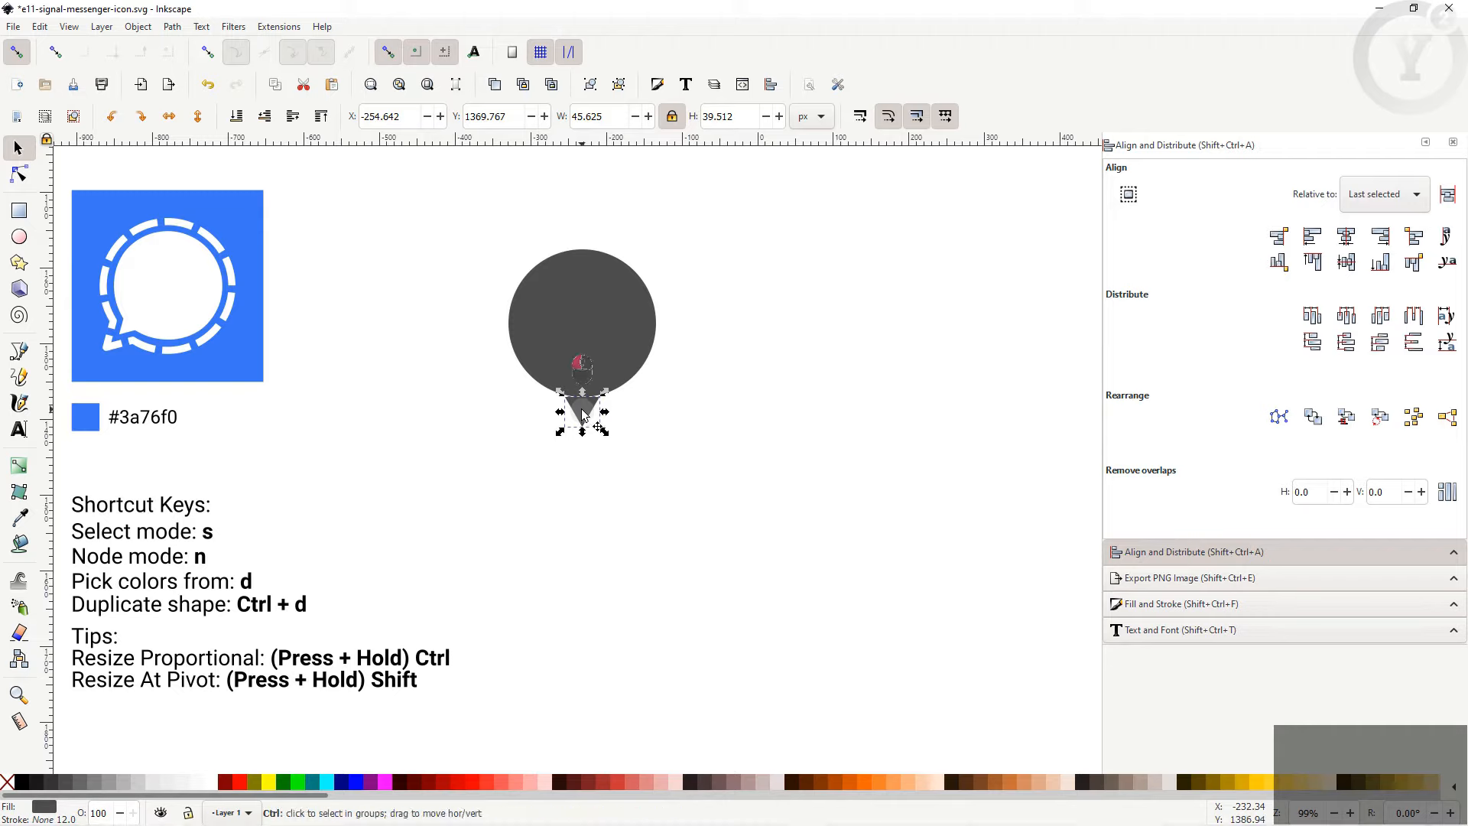
drag(582, 411, 583, 407)
click(548, 460)
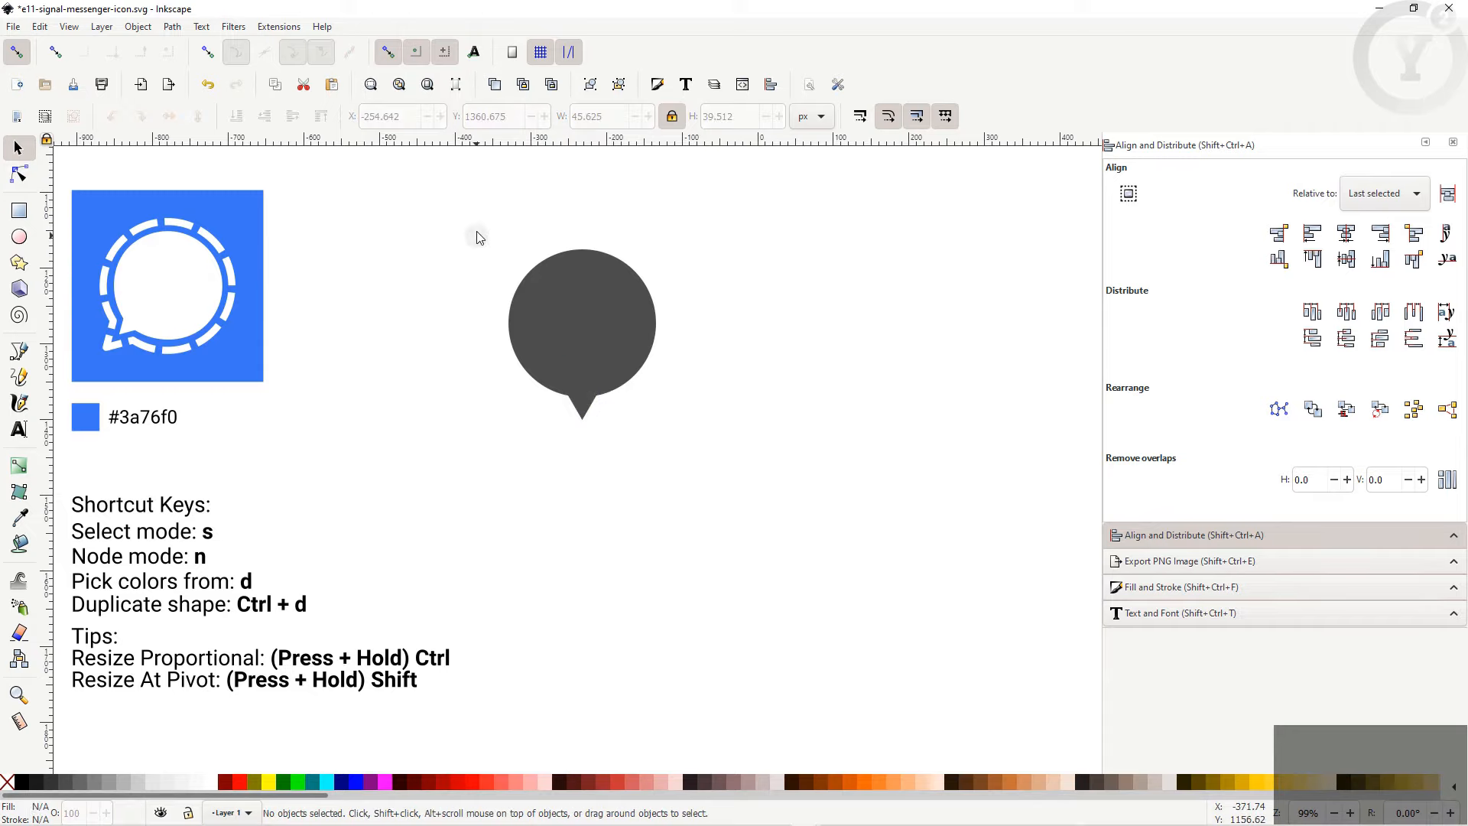
Step: Merge the circle and triangle into one speech-bubble shape with Union
drag(459, 218, 691, 455)
click(172, 27)
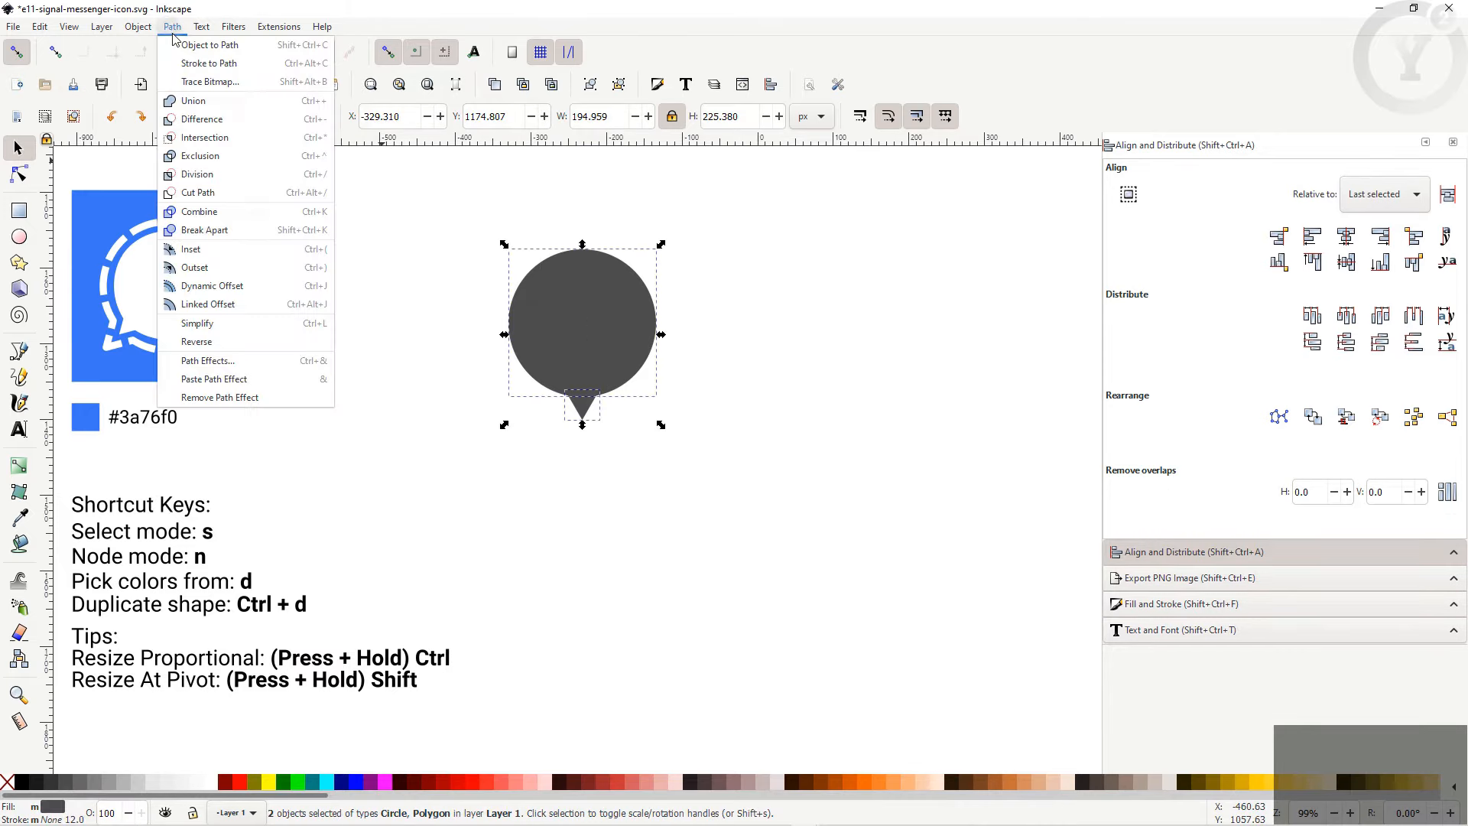
click(193, 100)
Step: Rotate the speech bubble clockwise so that its tail points diagonally down to the left
click(623, 283)
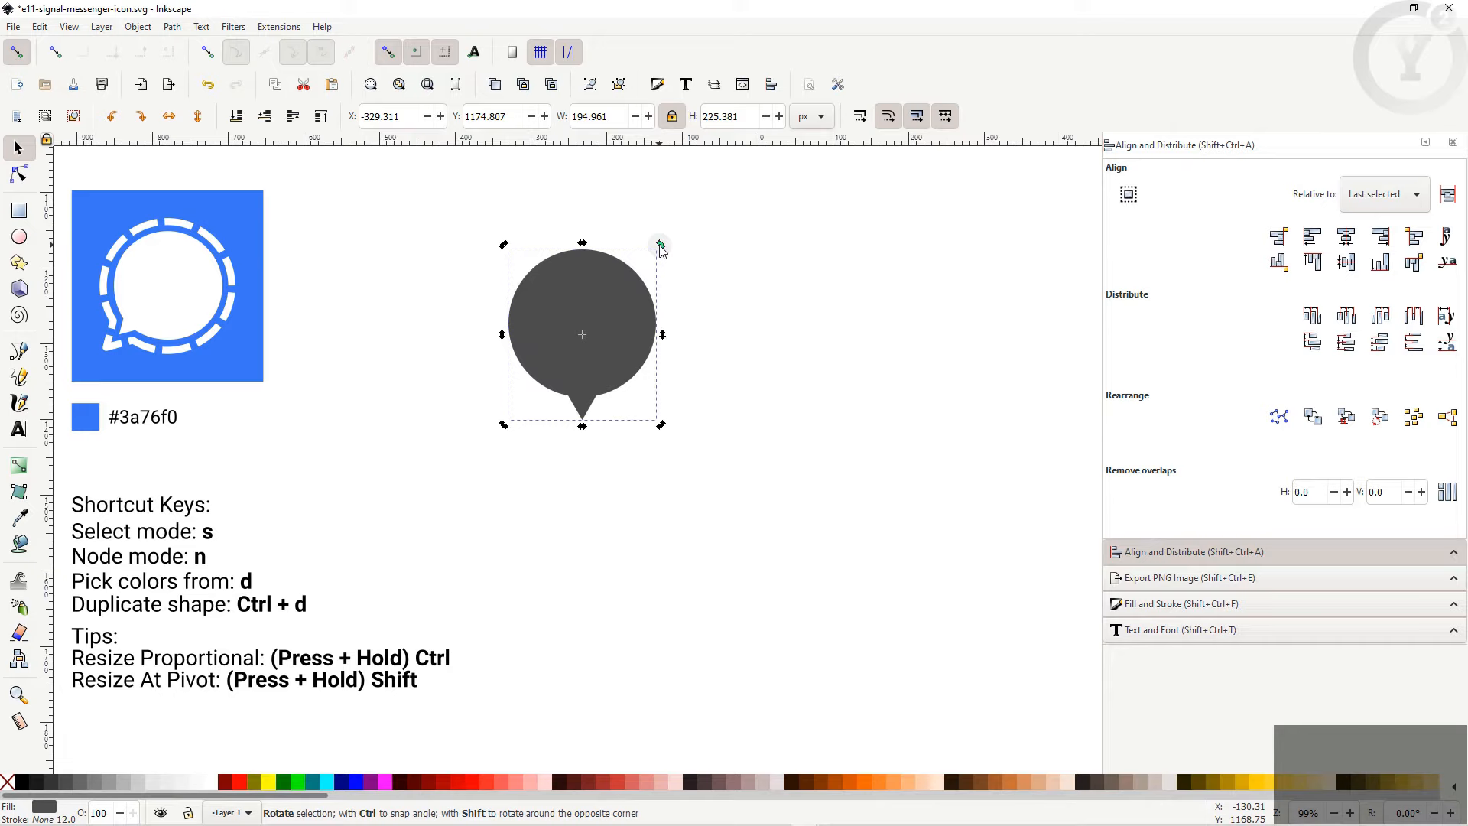
drag(661, 244, 690, 318)
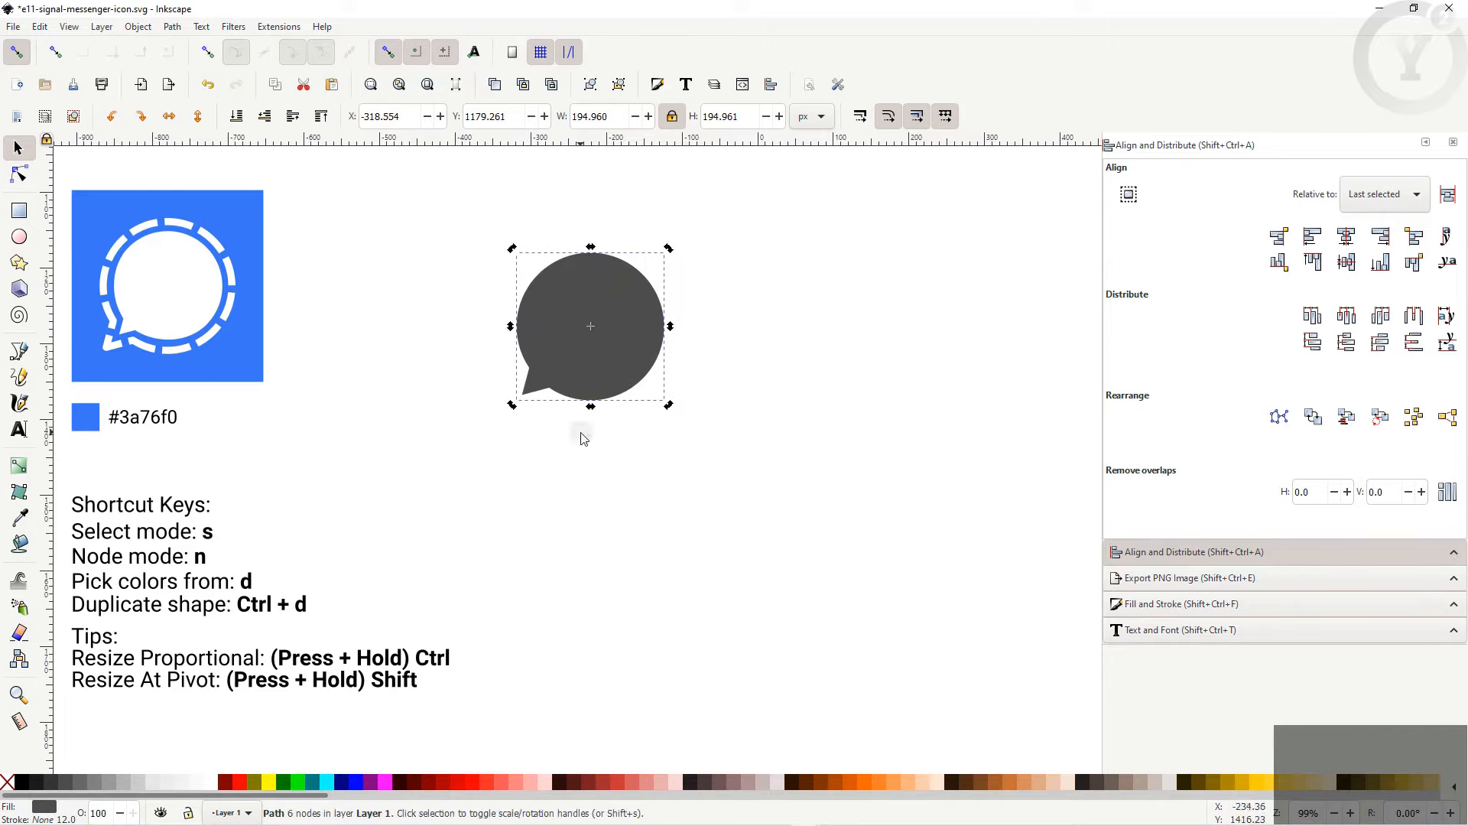
click(494, 428)
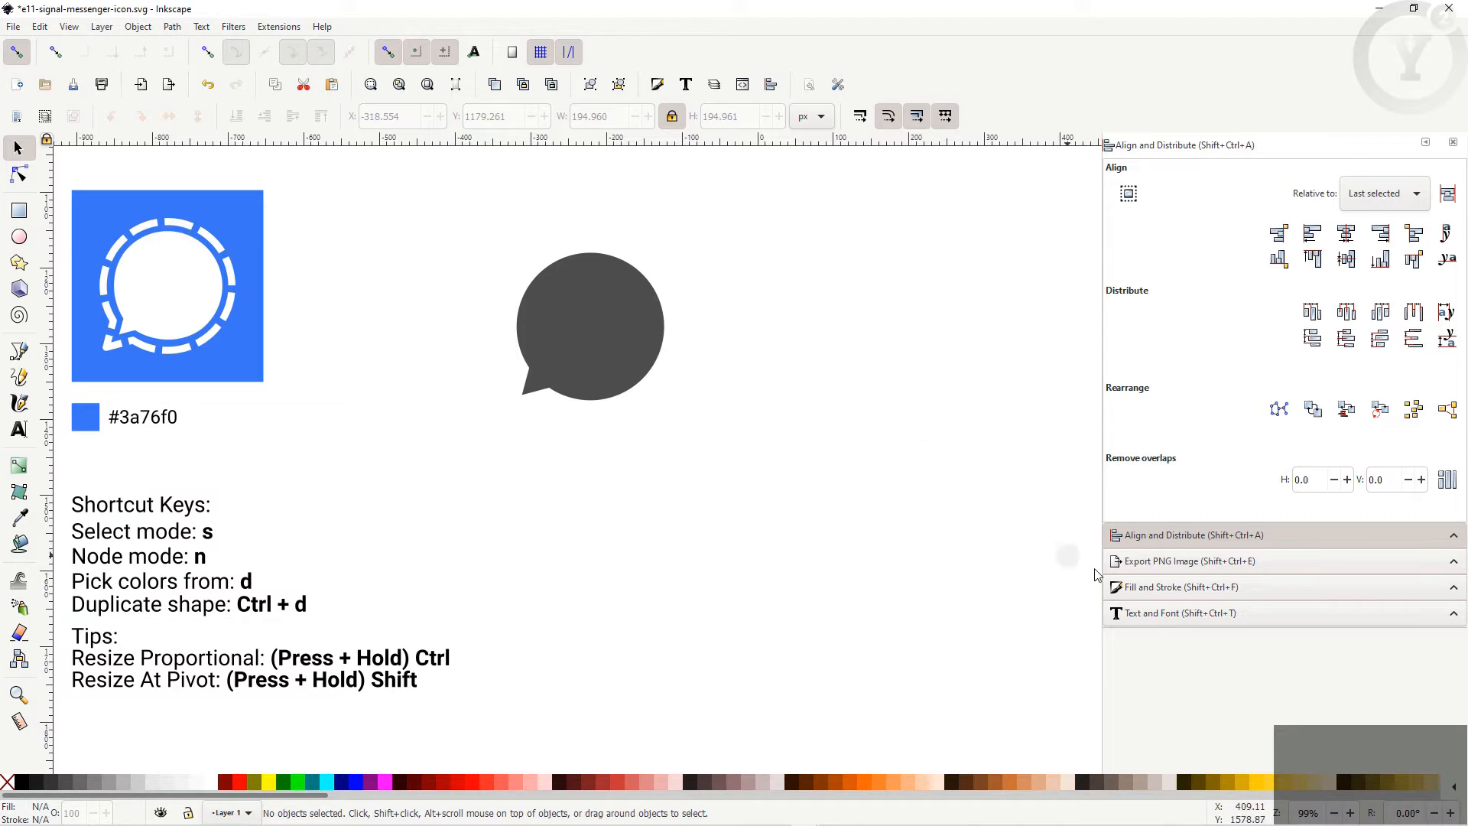
Step: Give the speech bubble a flat black stroke
click(1178, 589)
click(1199, 184)
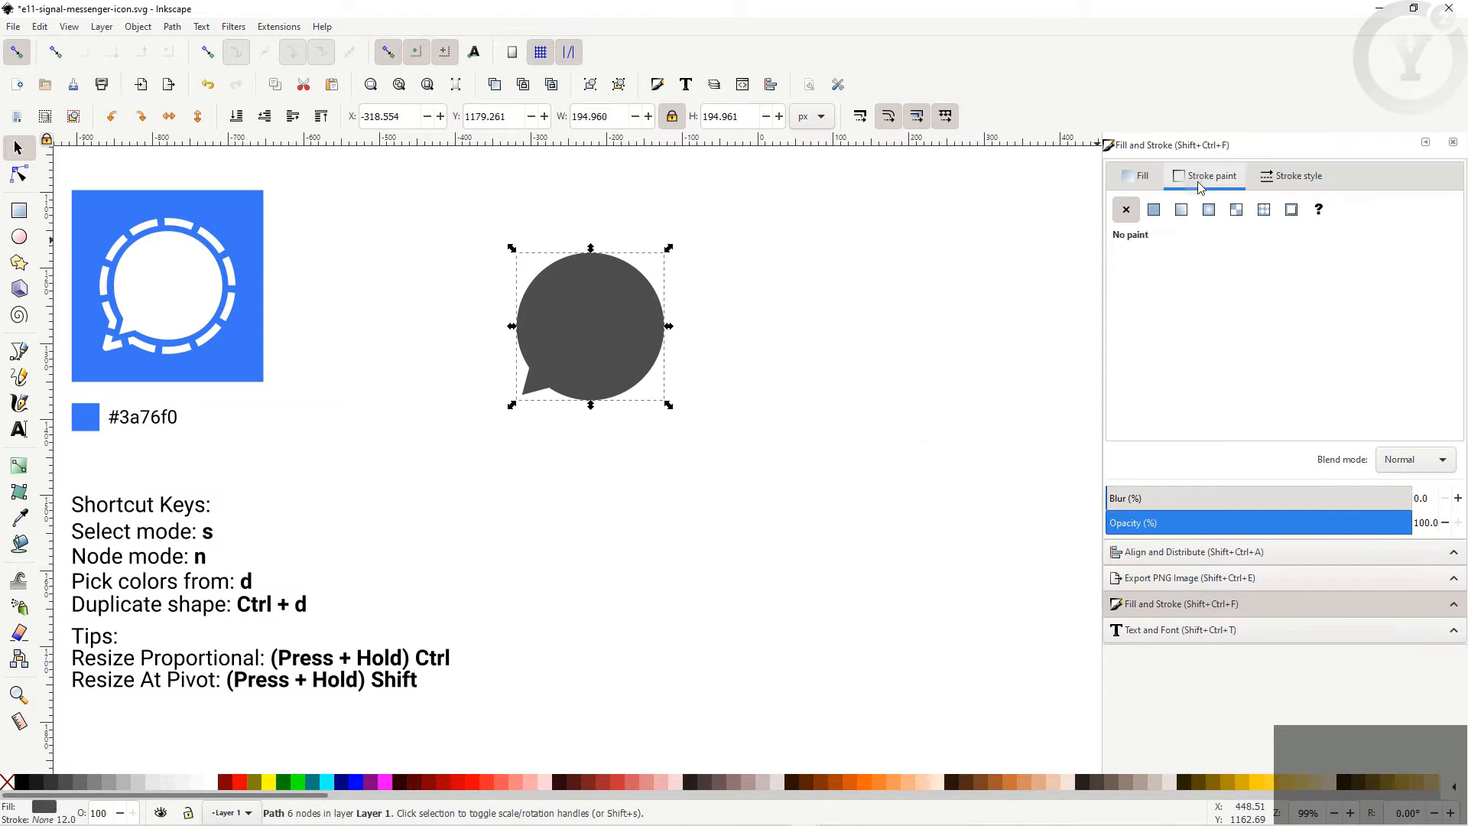
click(1154, 211)
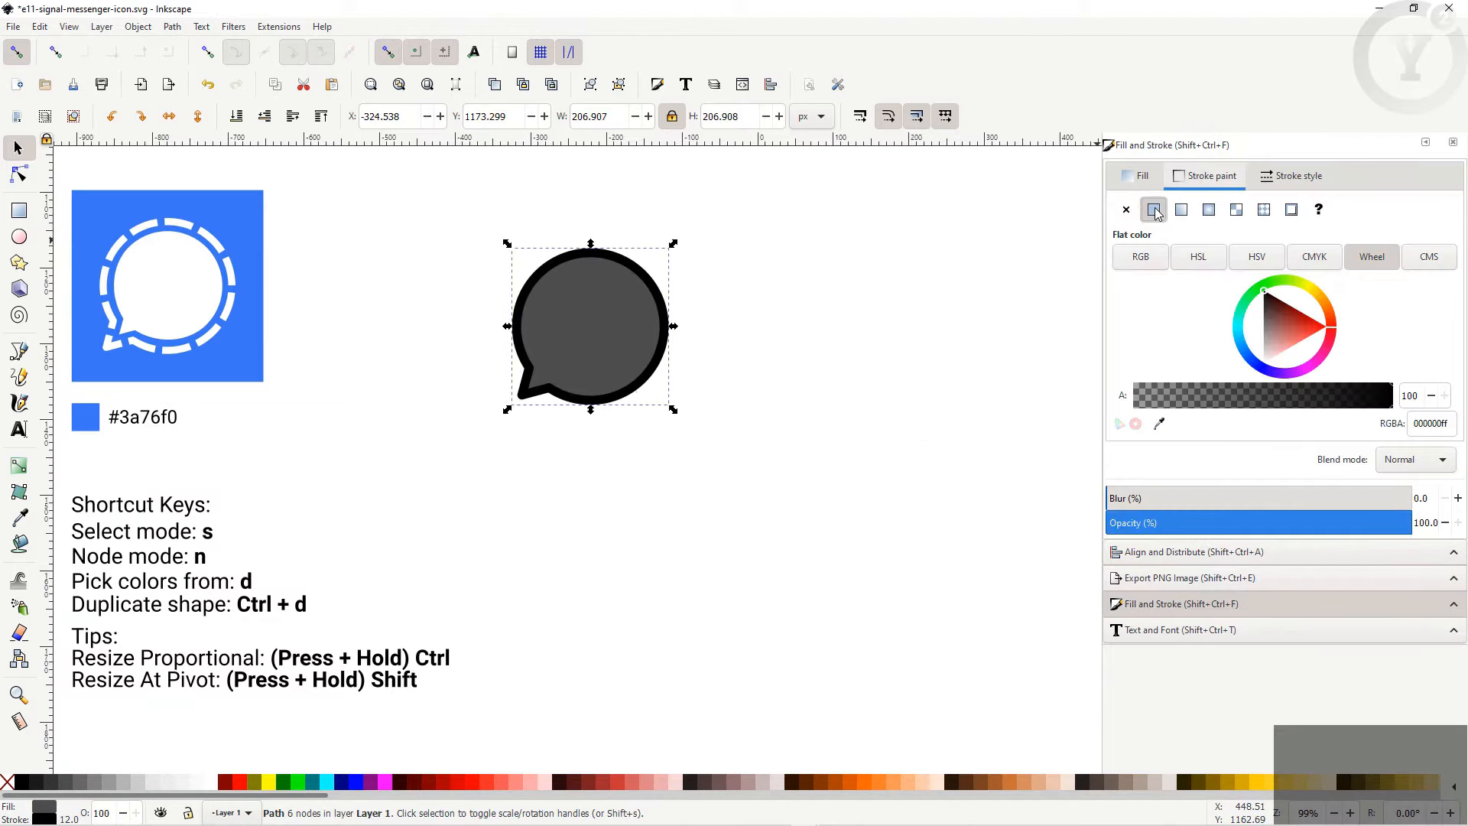
Step: Apply a dashed pattern to the speech bubble's stroke and set the stroke width to 8 px
click(1292, 178)
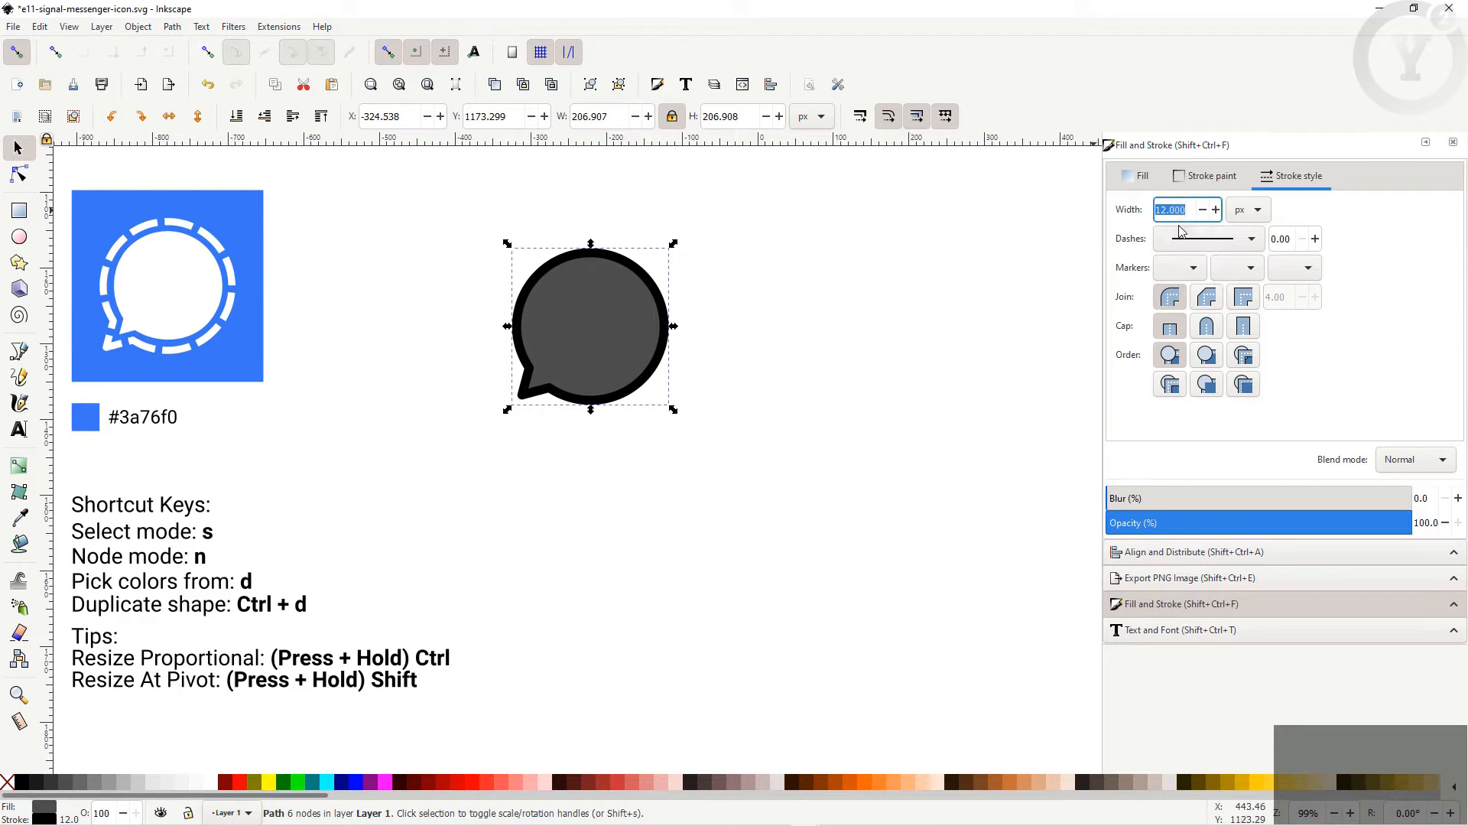
click(1206, 243)
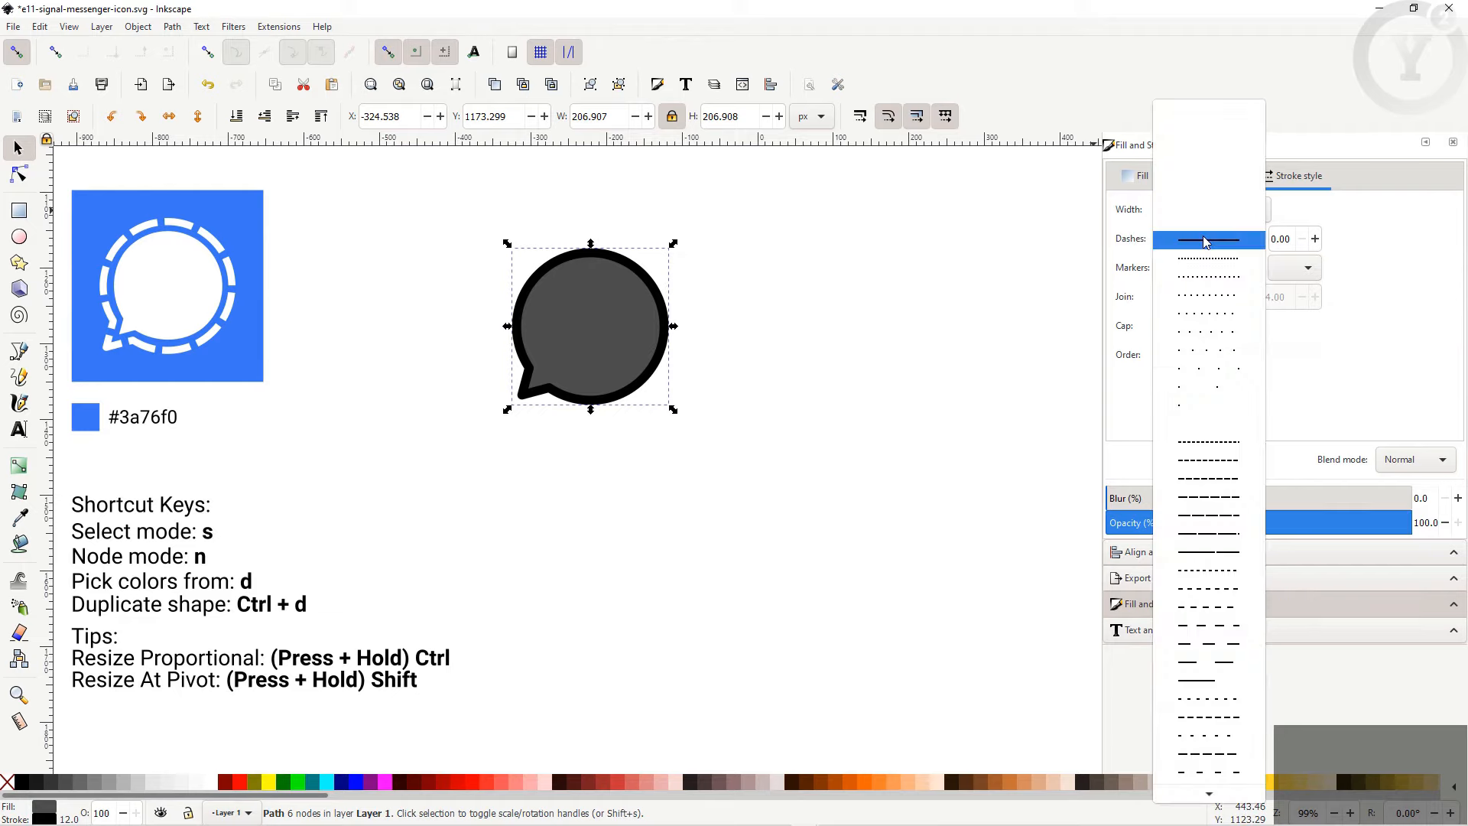
click(1199, 479)
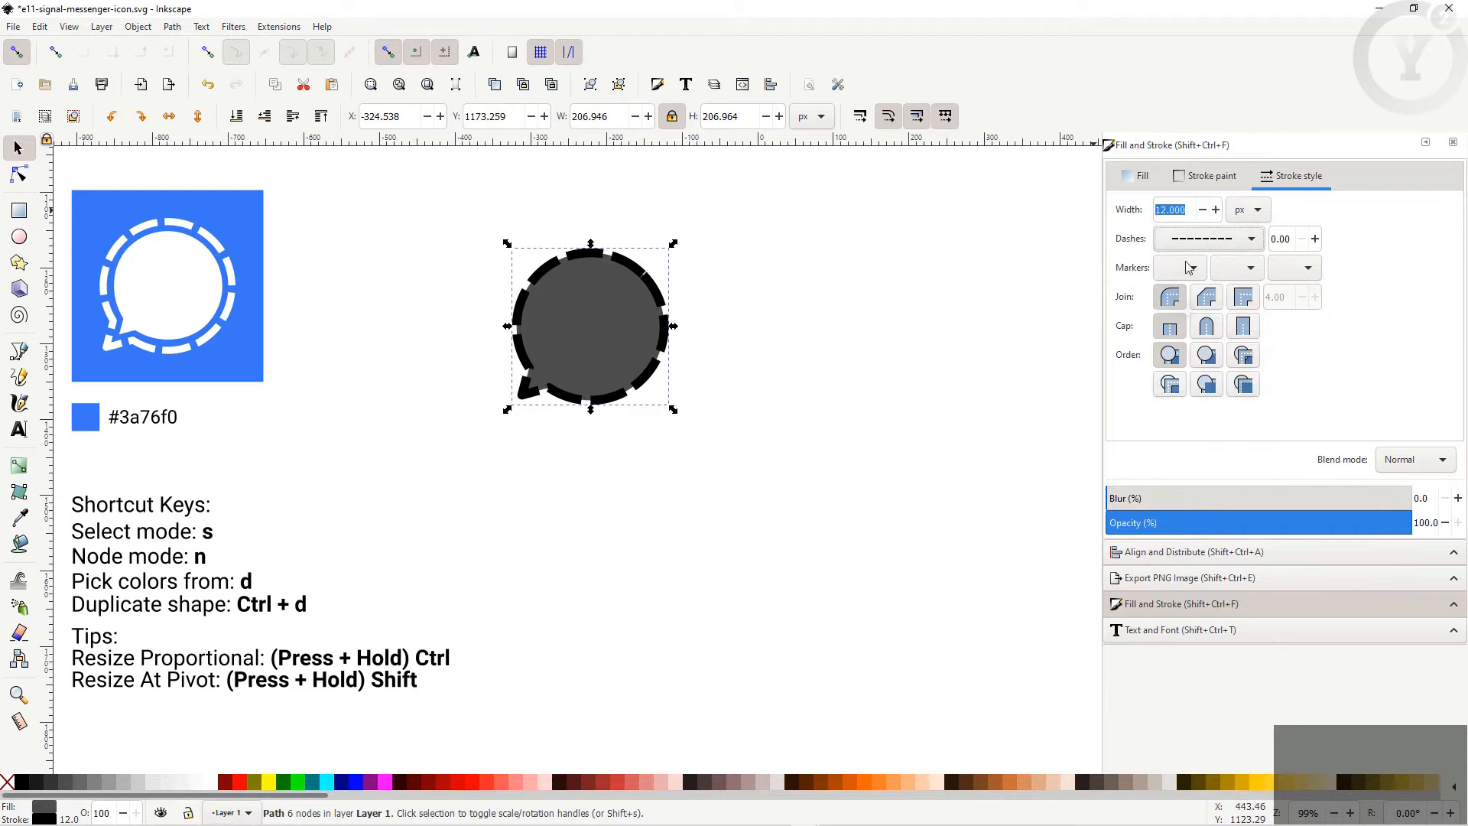
drag(1191, 215, 1139, 213)
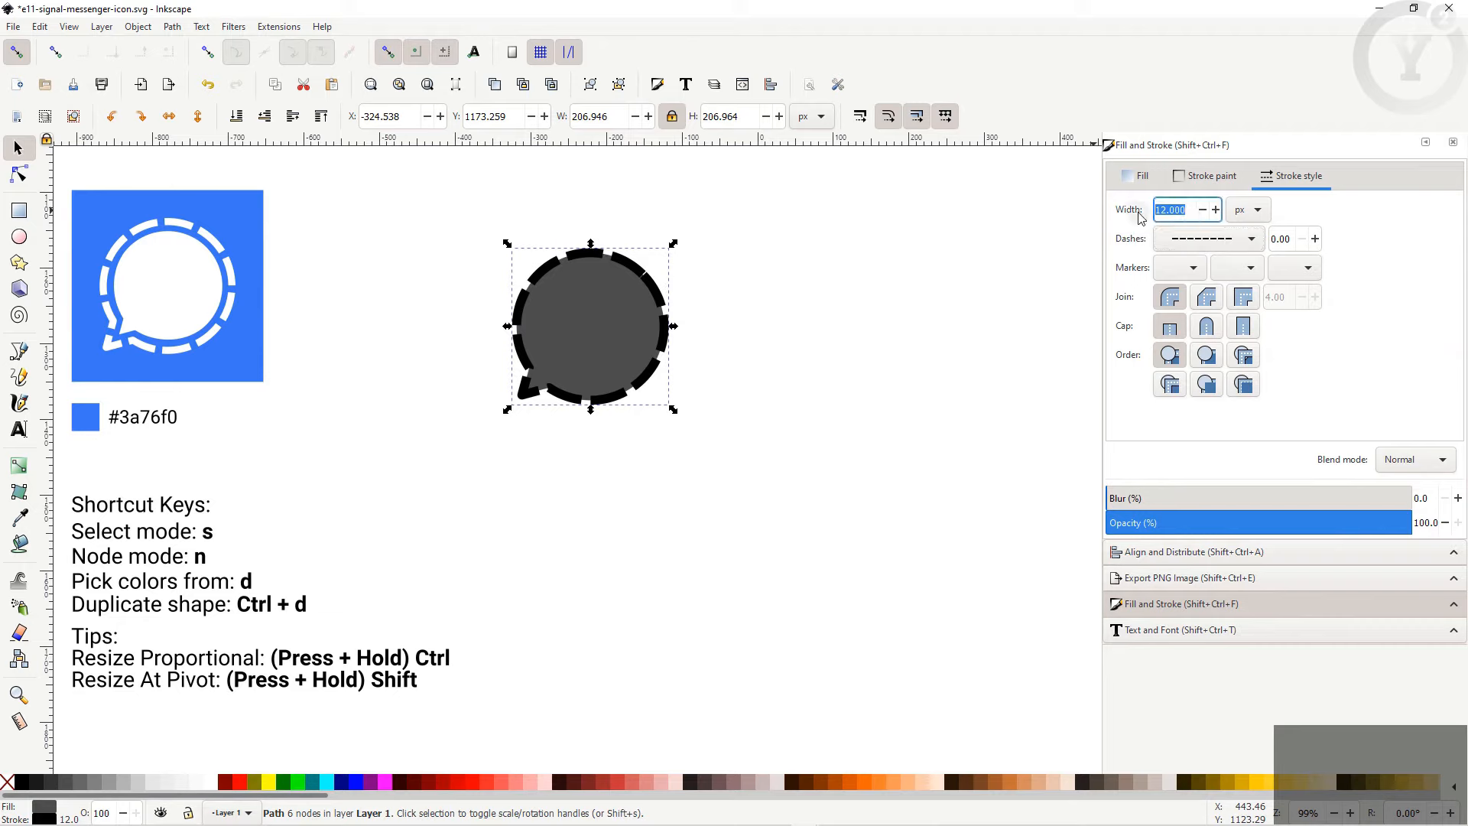
text(8)
key(Return)
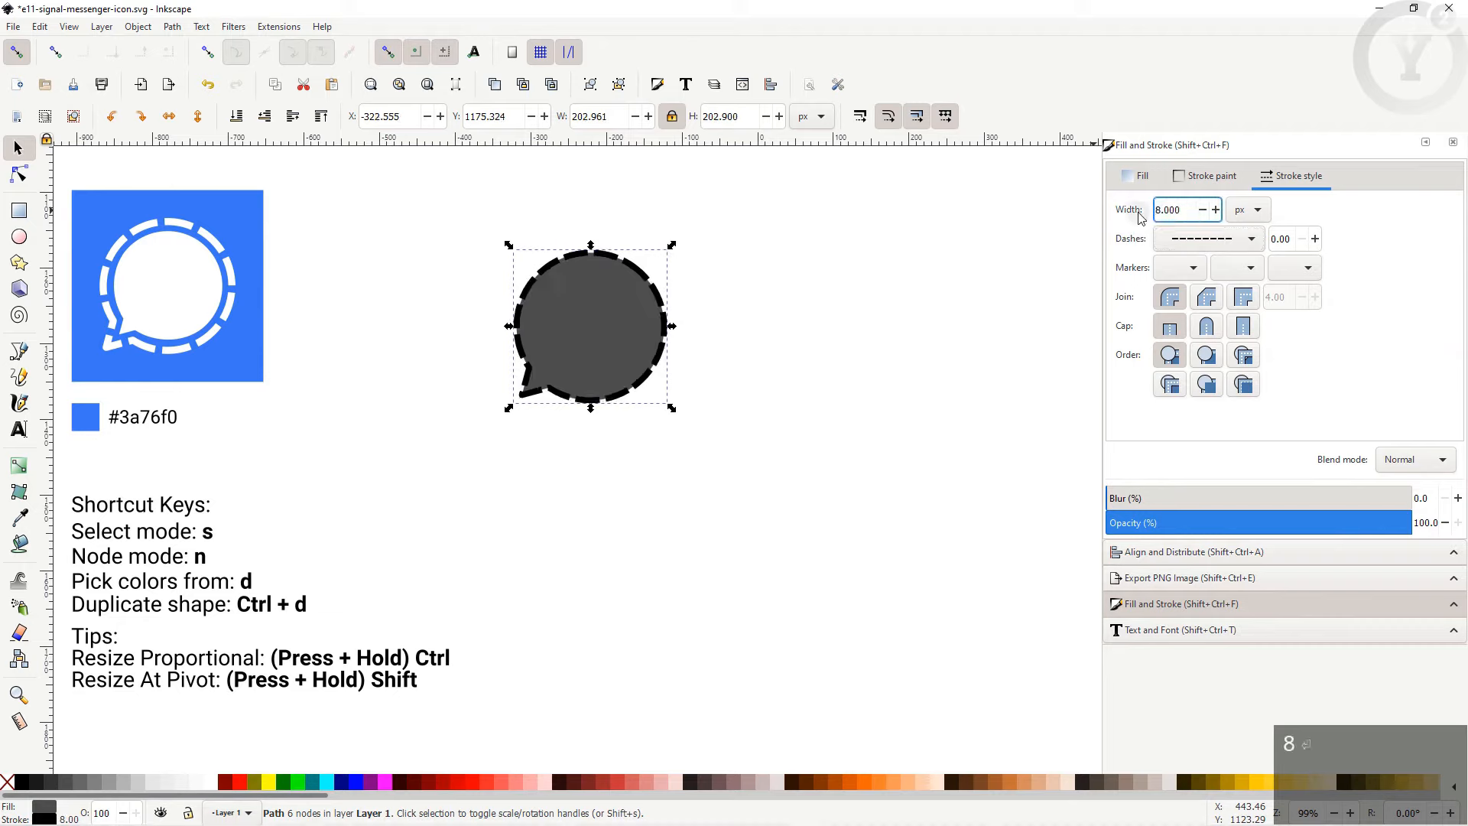
Step: Increase the dash pattern offset of the speech bubble's stroke to 1.50
click(1316, 241)
click(1316, 241)
click(1316, 241)
click(1316, 241)
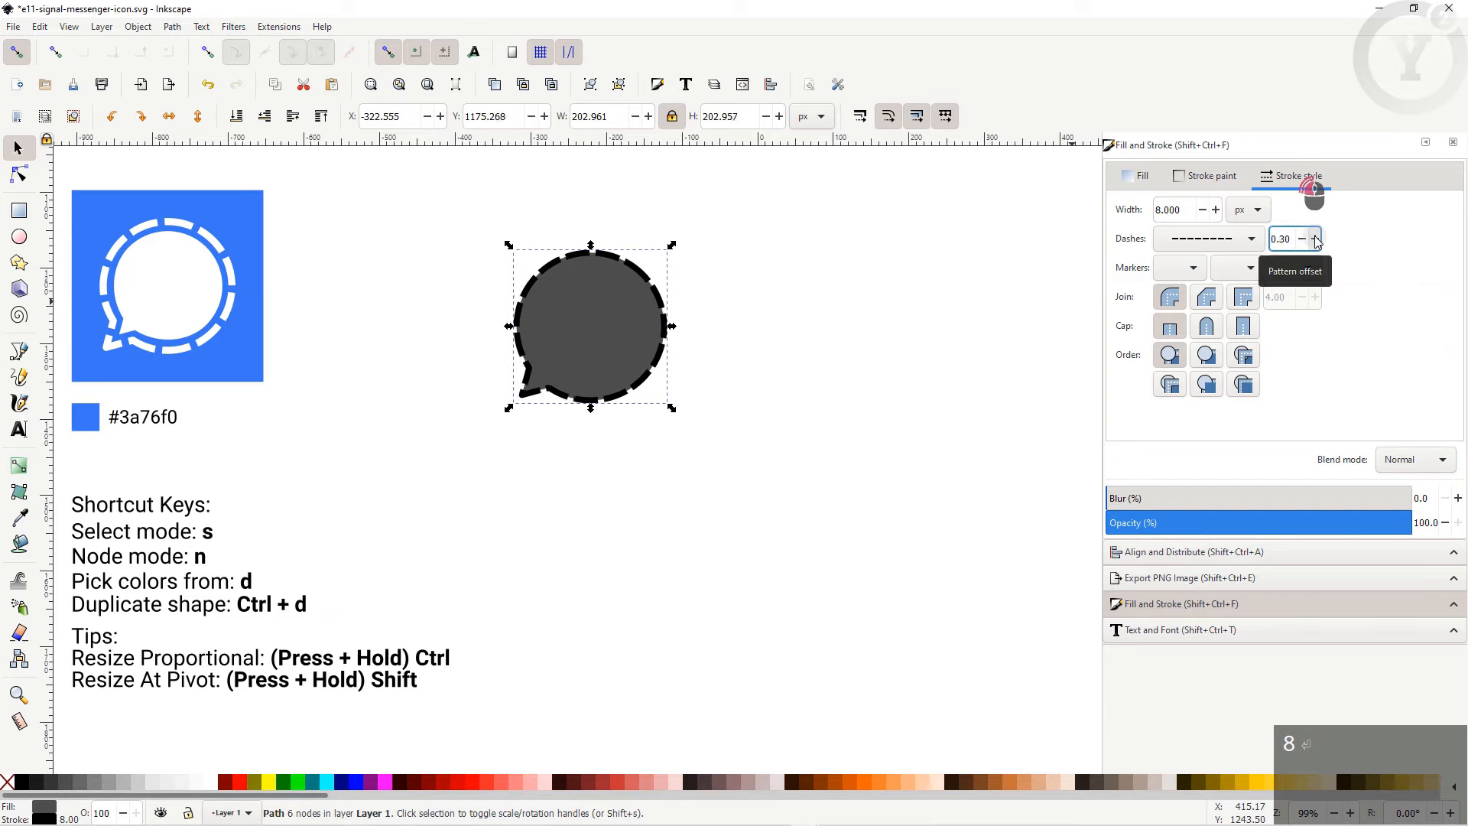
click(1316, 241)
click(1316, 241)
click(1316, 241)
click(1316, 241)
click(1316, 241)
click(1316, 241)
click(1316, 241)
click(1316, 241)
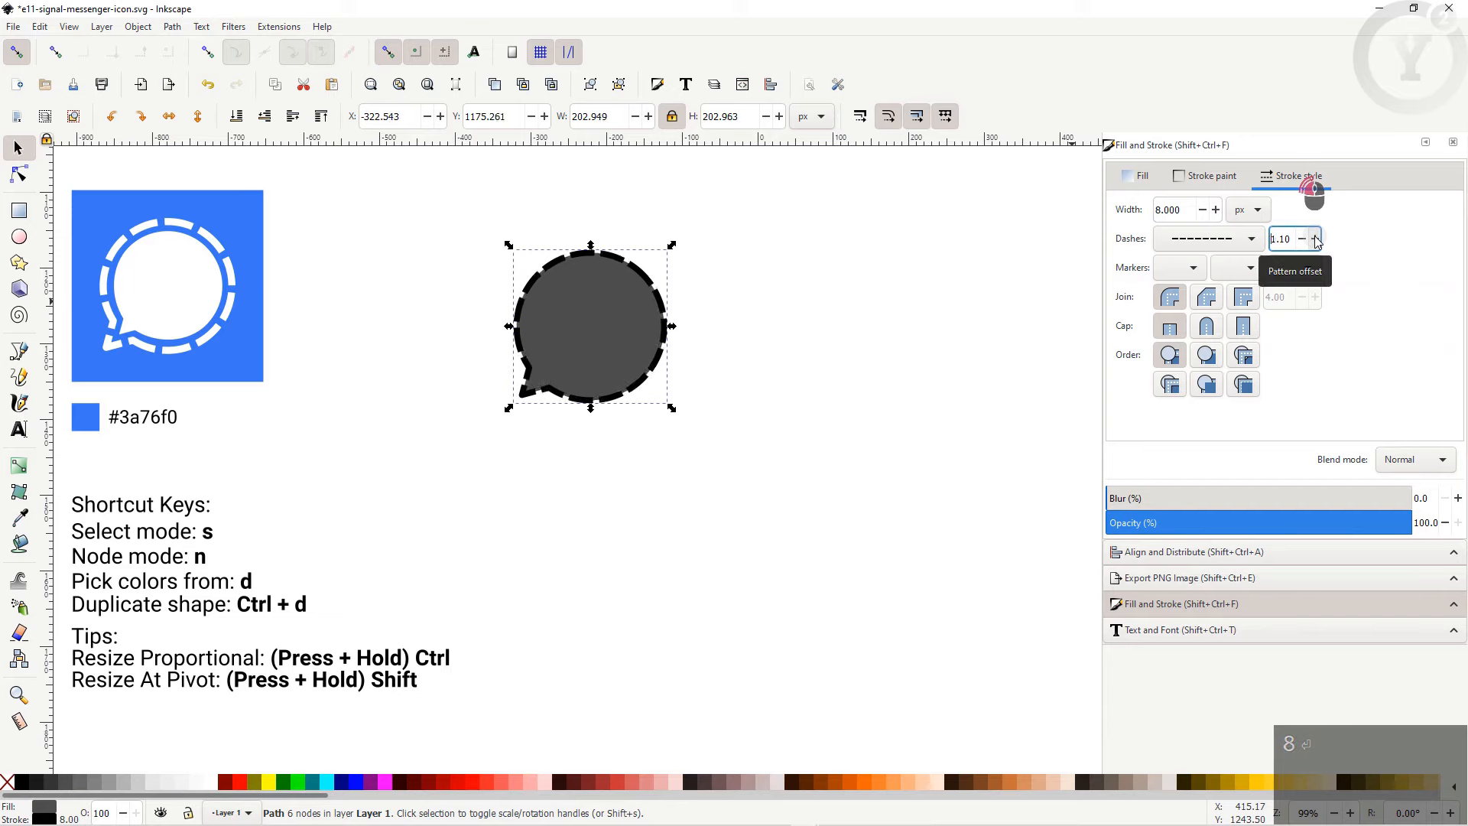
click(1316, 241)
click(1316, 241)
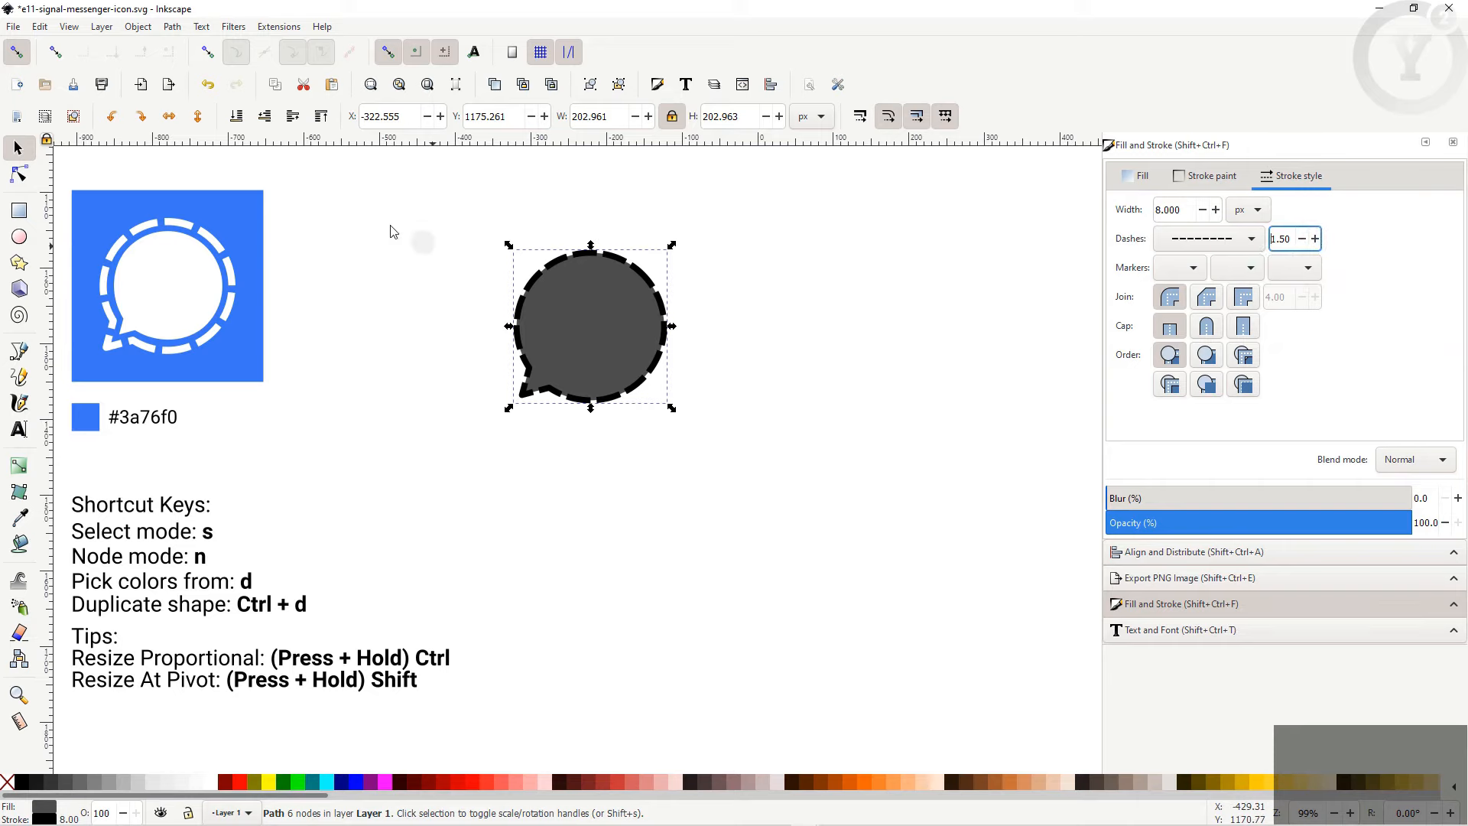
Step: Convert the dashed stroke to a path and ungroup it from the bubble's fill
click(172, 28)
click(208, 64)
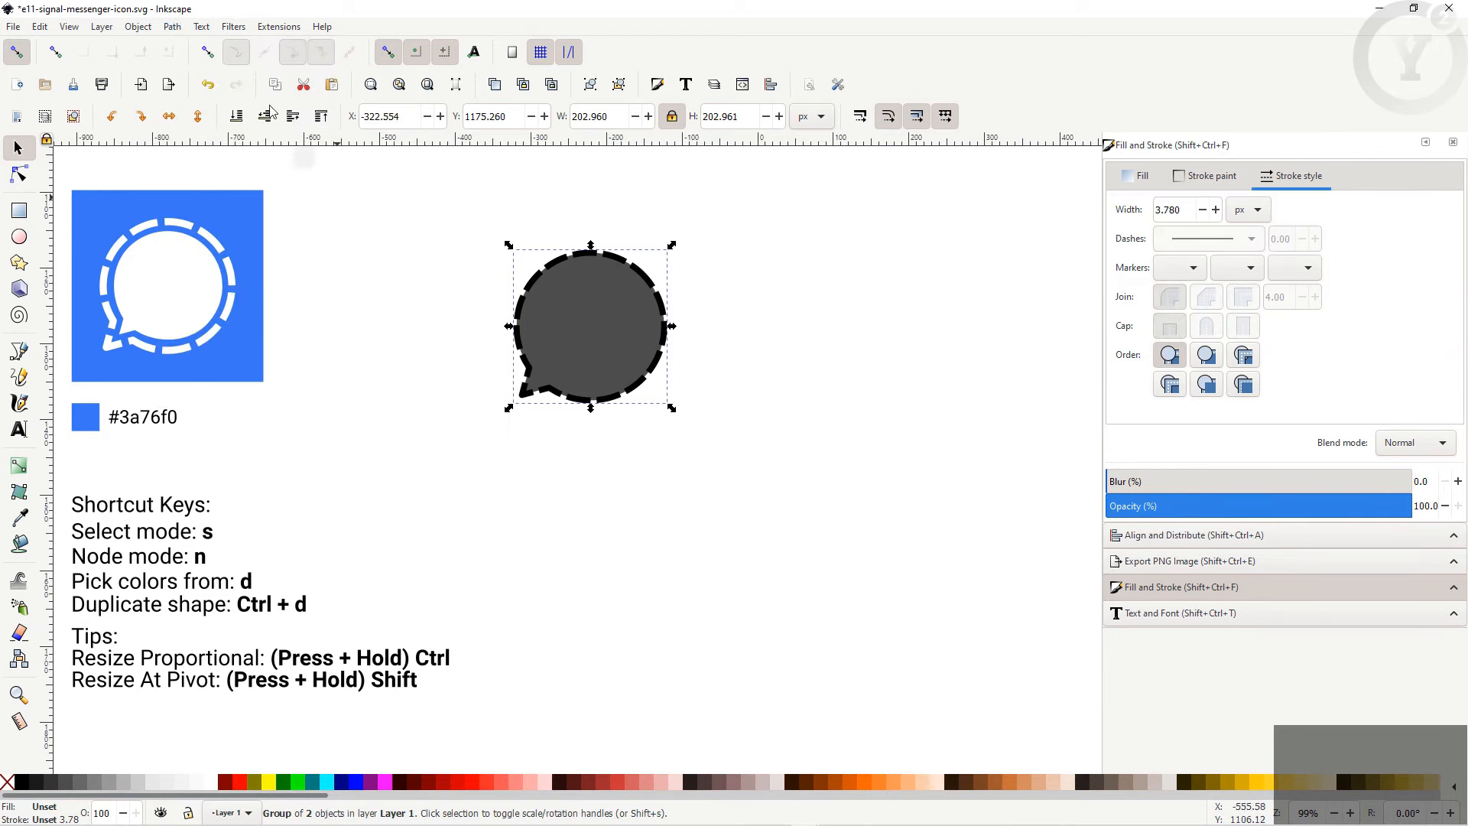
click(137, 29)
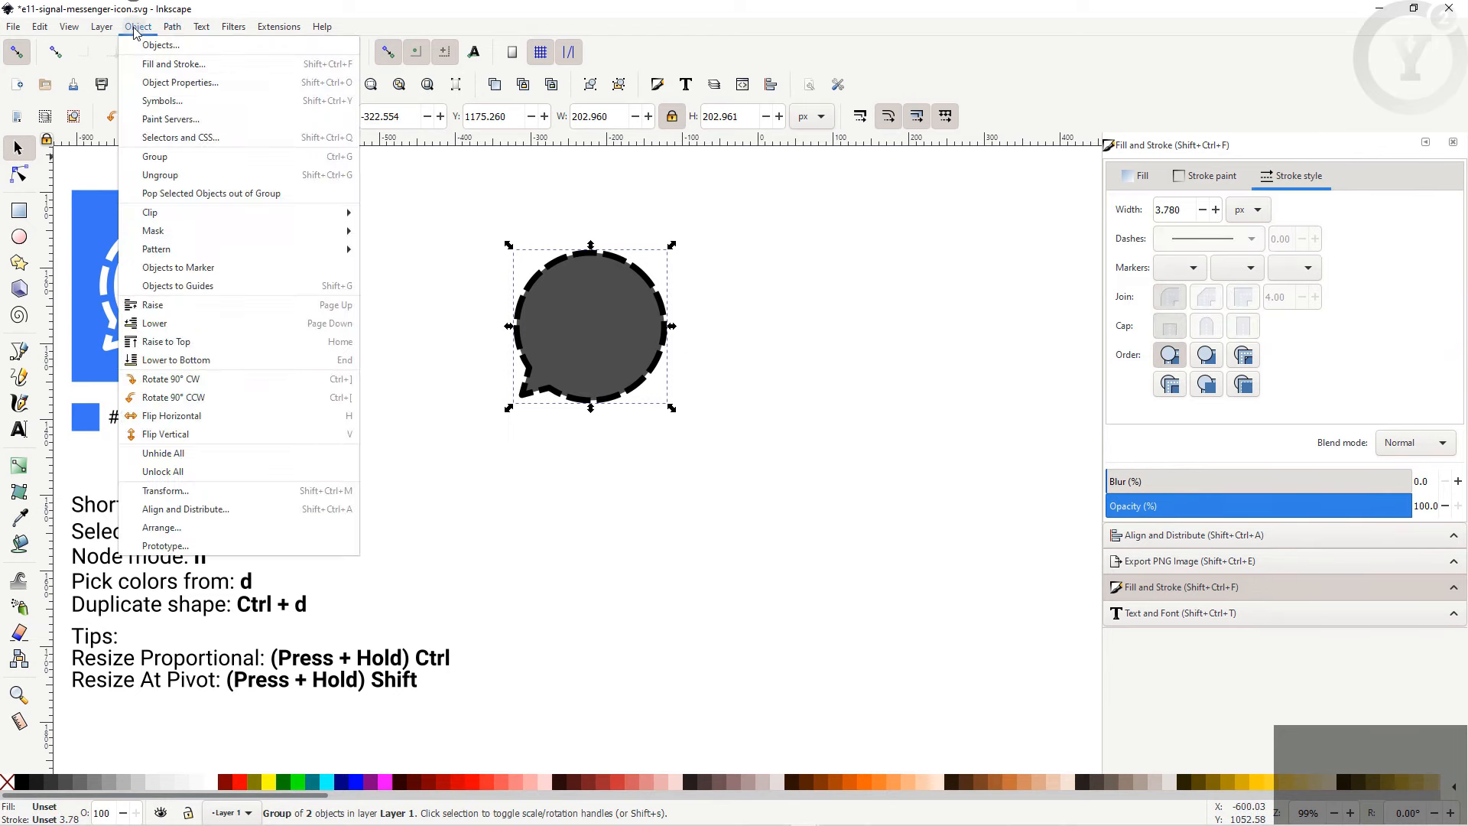
click(171, 177)
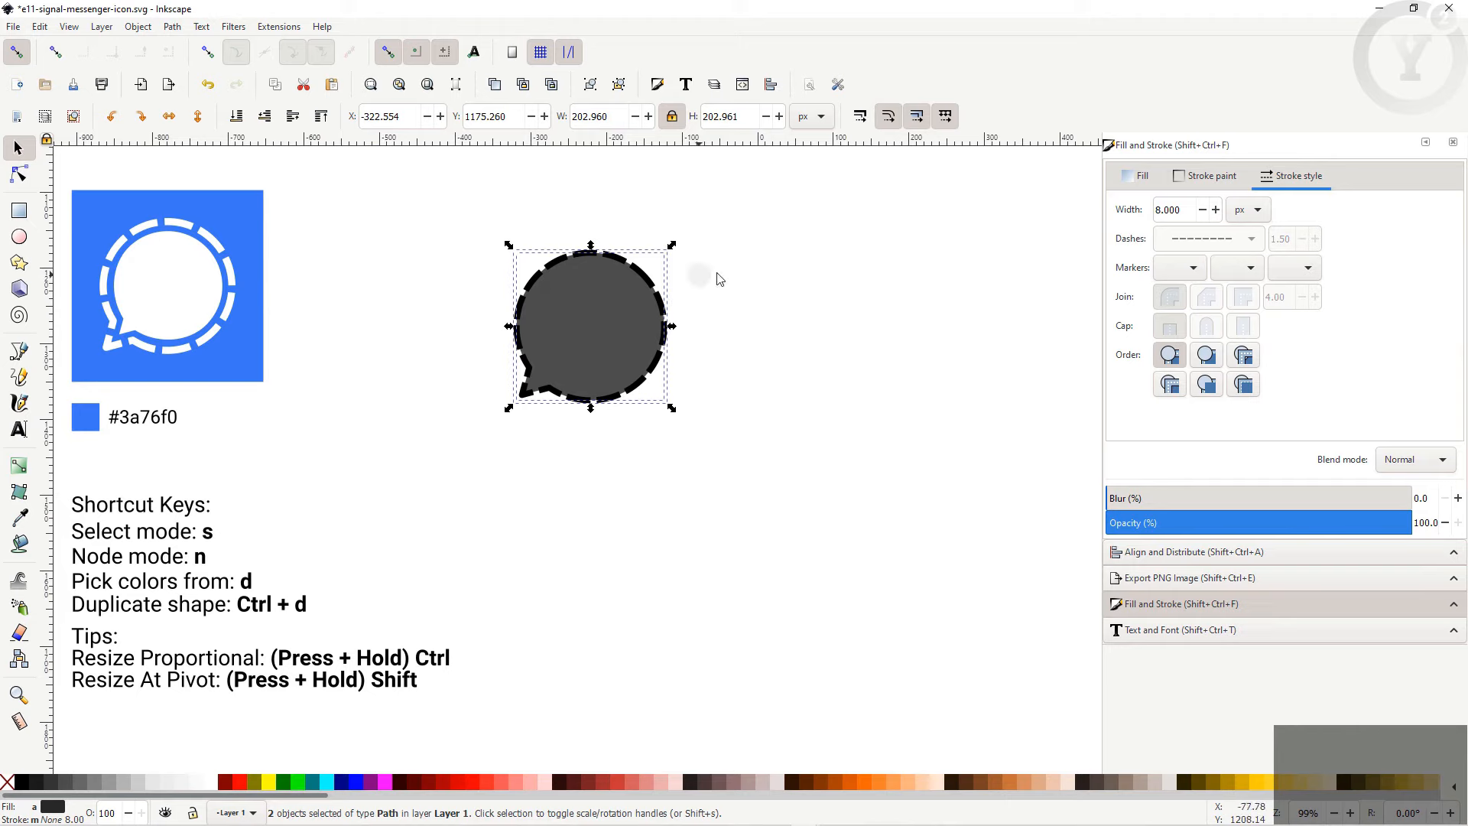
click(801, 277)
Step: Scale the inner filled bubble proportionally around its centre to about 167 px, leaving a gap inside the dashed outline
click(594, 299)
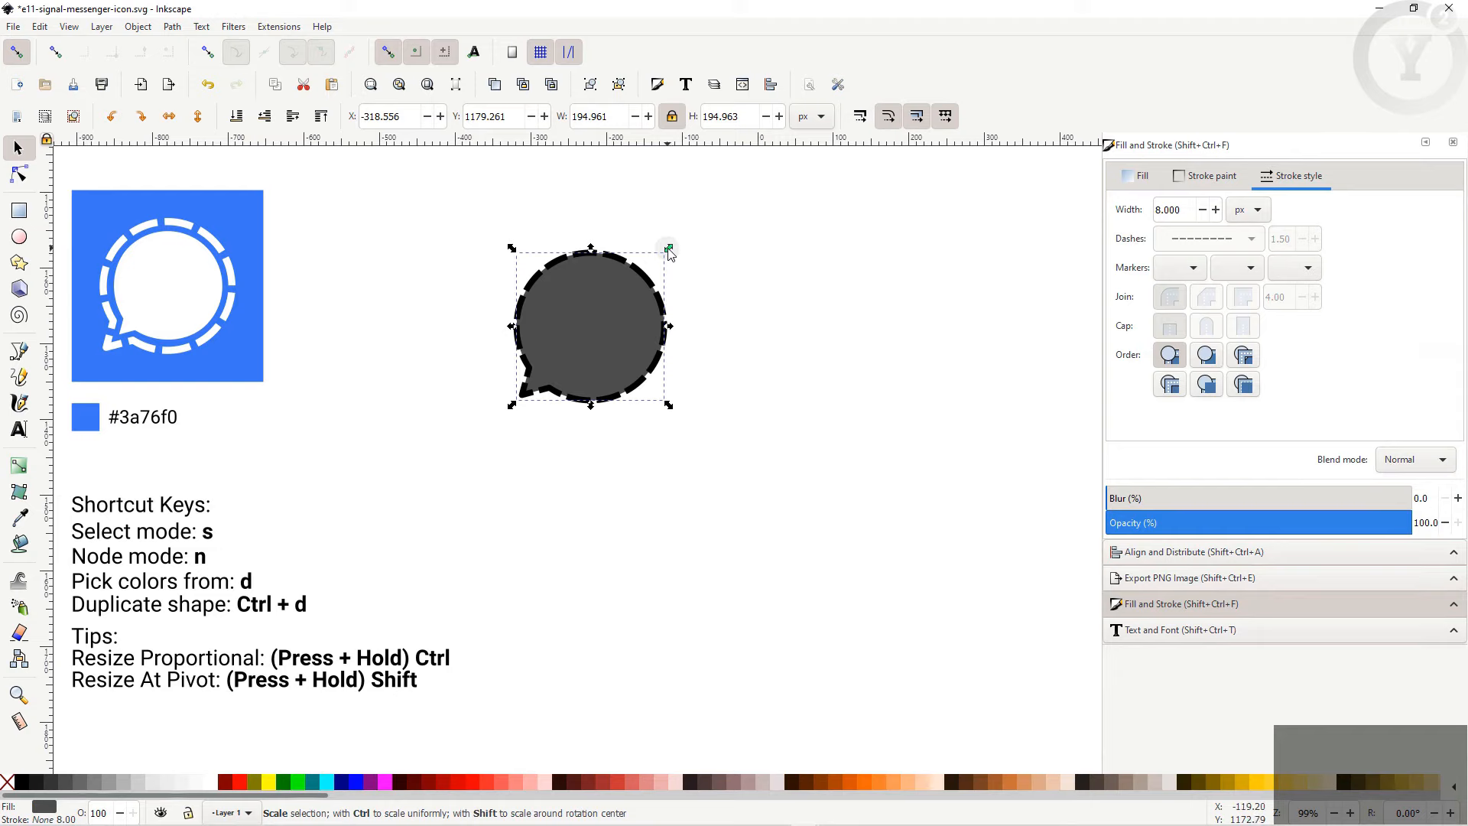
drag(669, 250, 662, 264)
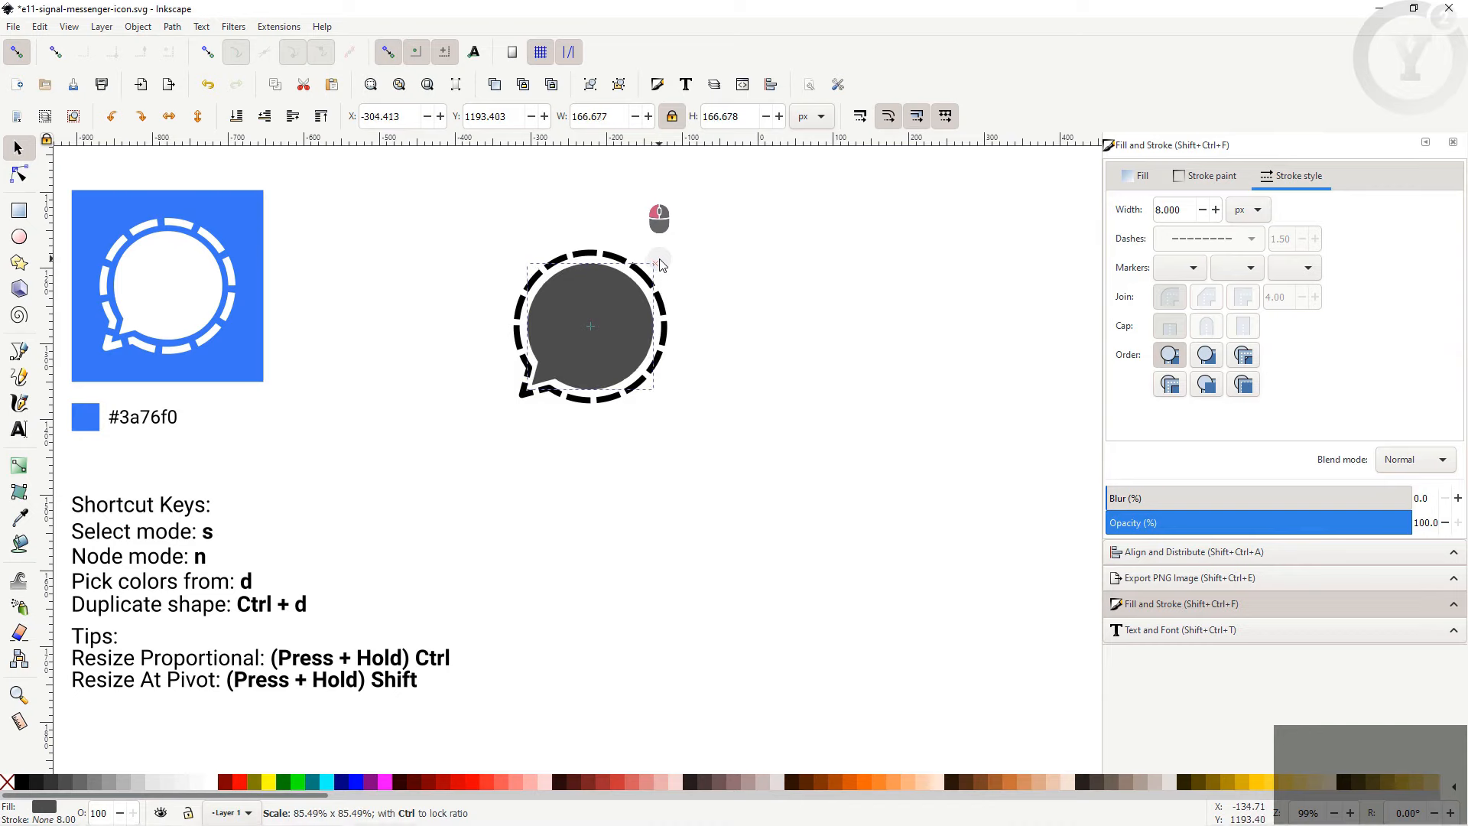
click(525, 441)
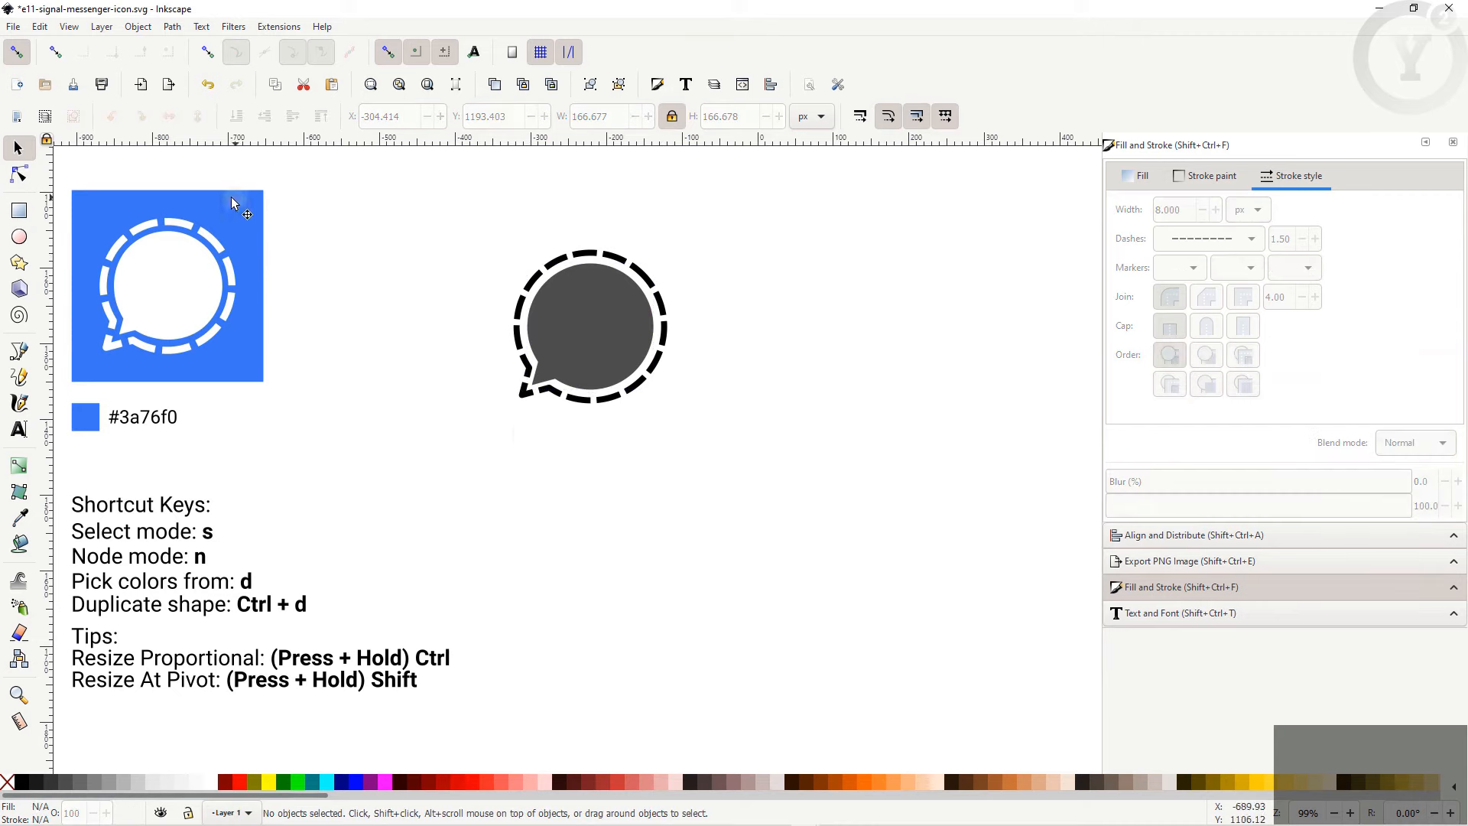
Step: Draw a square about 263 px wide below the speech bubble
click(19, 212)
drag(533, 466, 758, 659)
key(s)
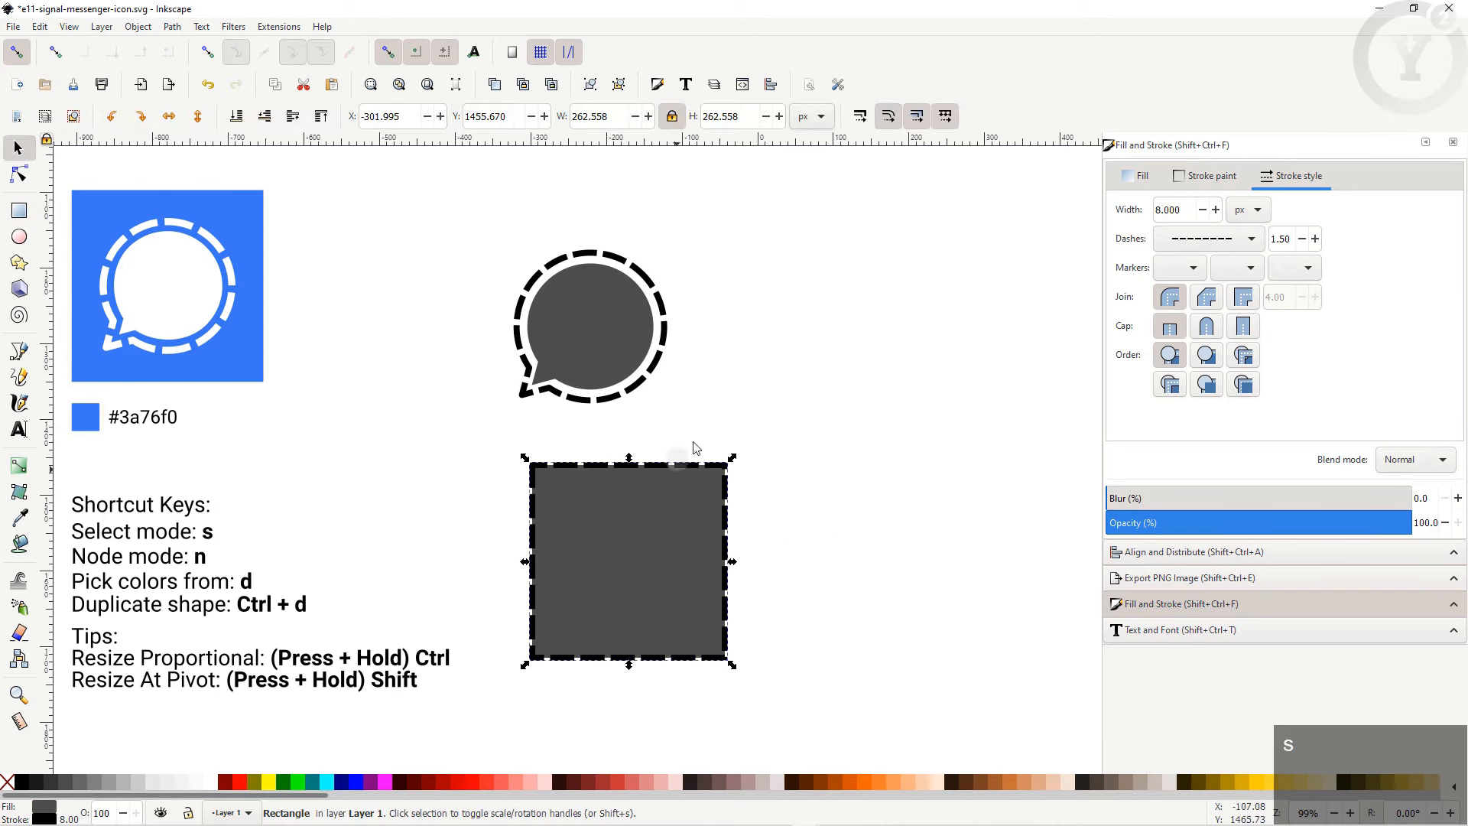
Step: Remove the square's stroke and fill it with the blue #3a76f0 sampled from the reference icon
click(1207, 176)
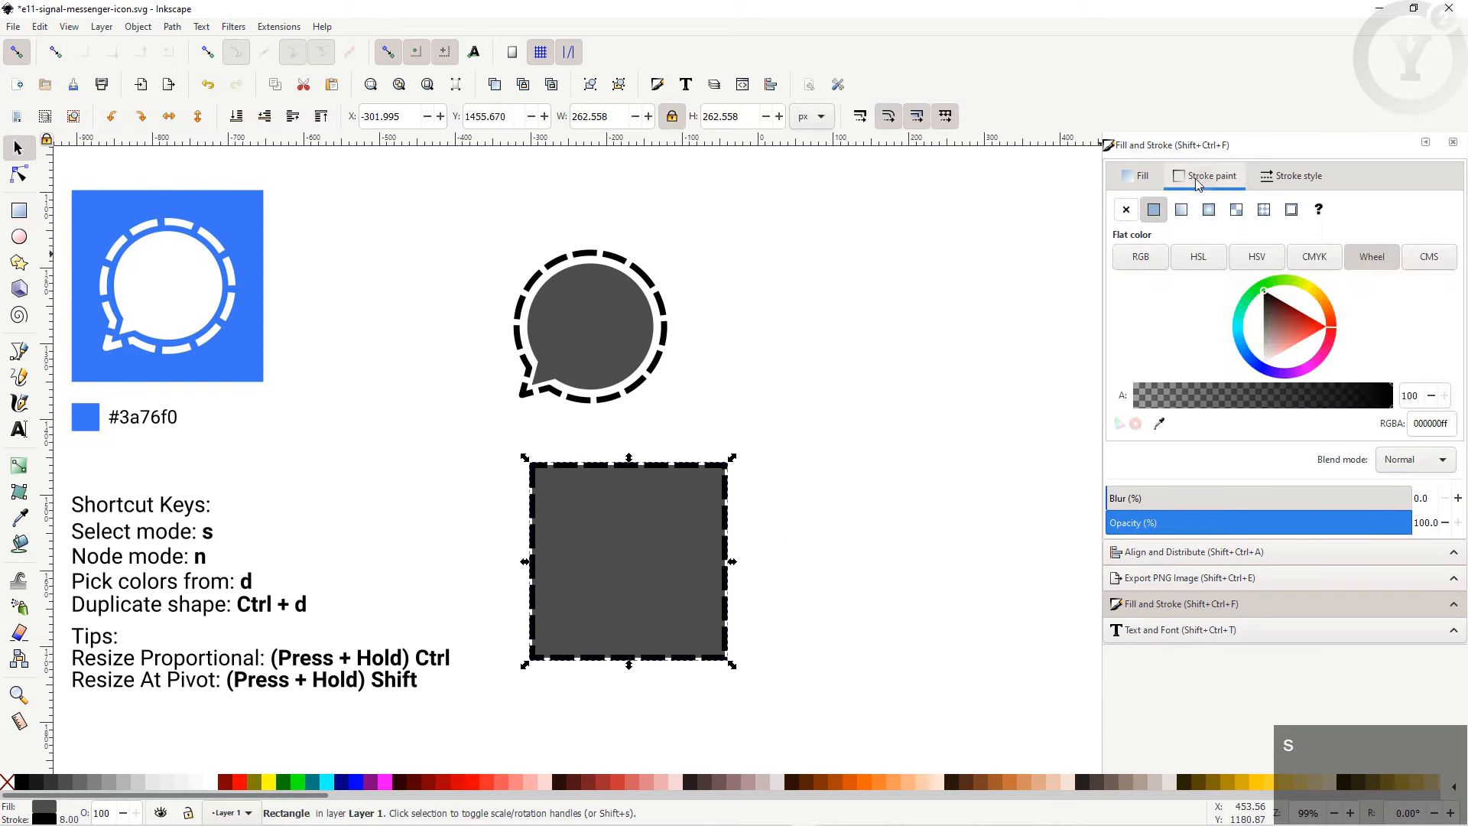
click(1126, 211)
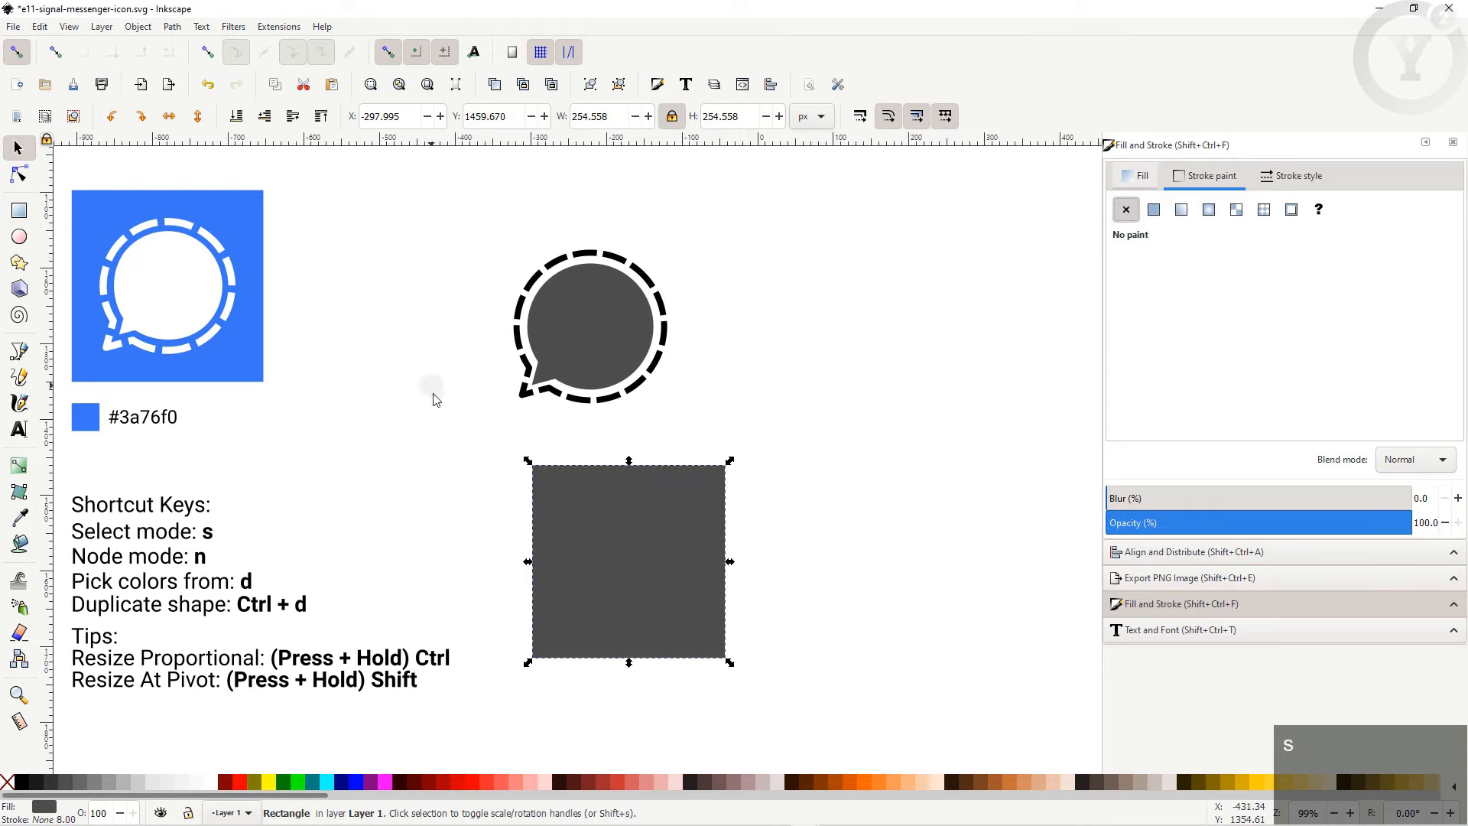
key(d)
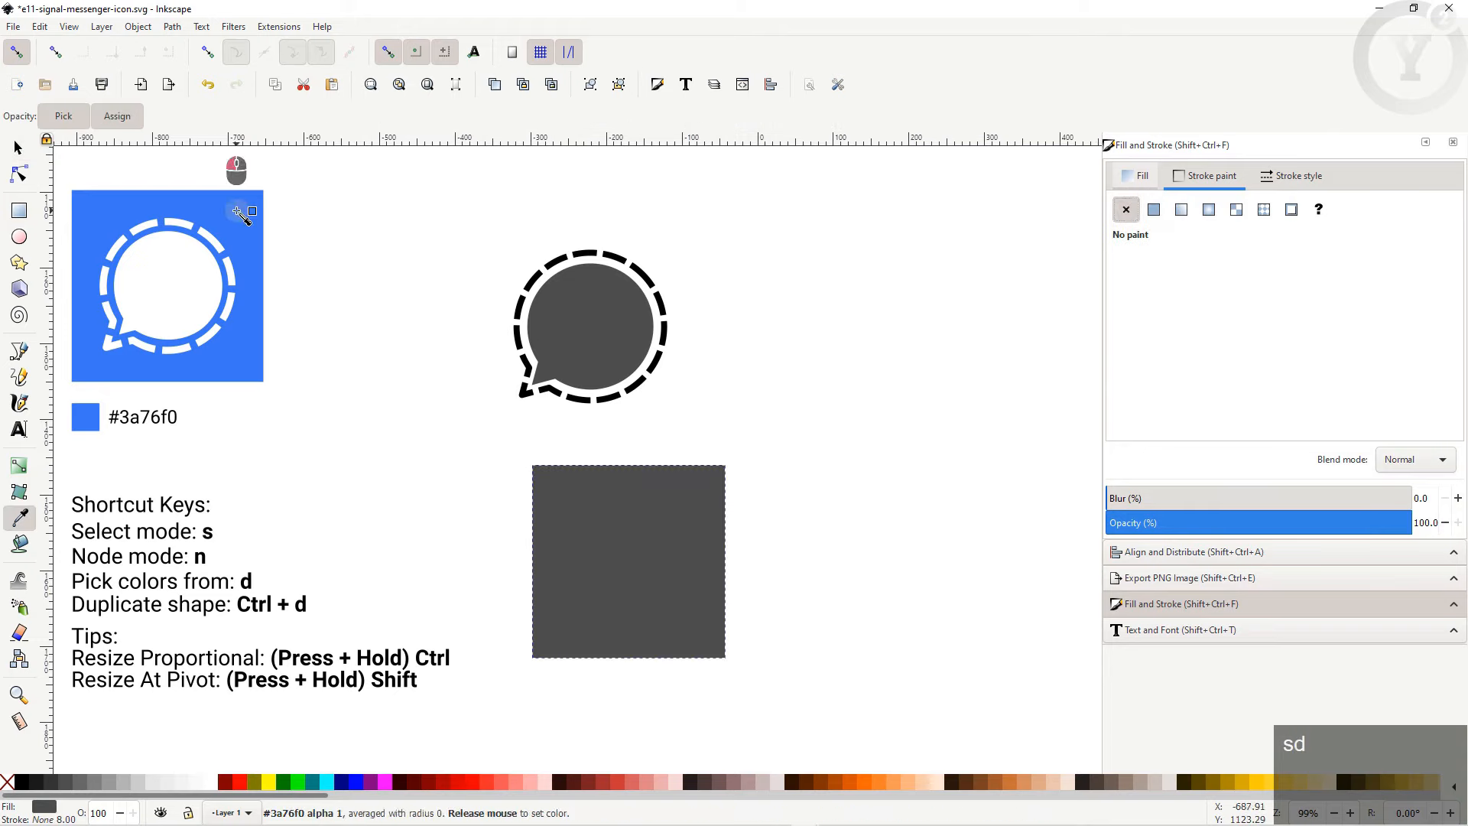
click(238, 212)
key(s)
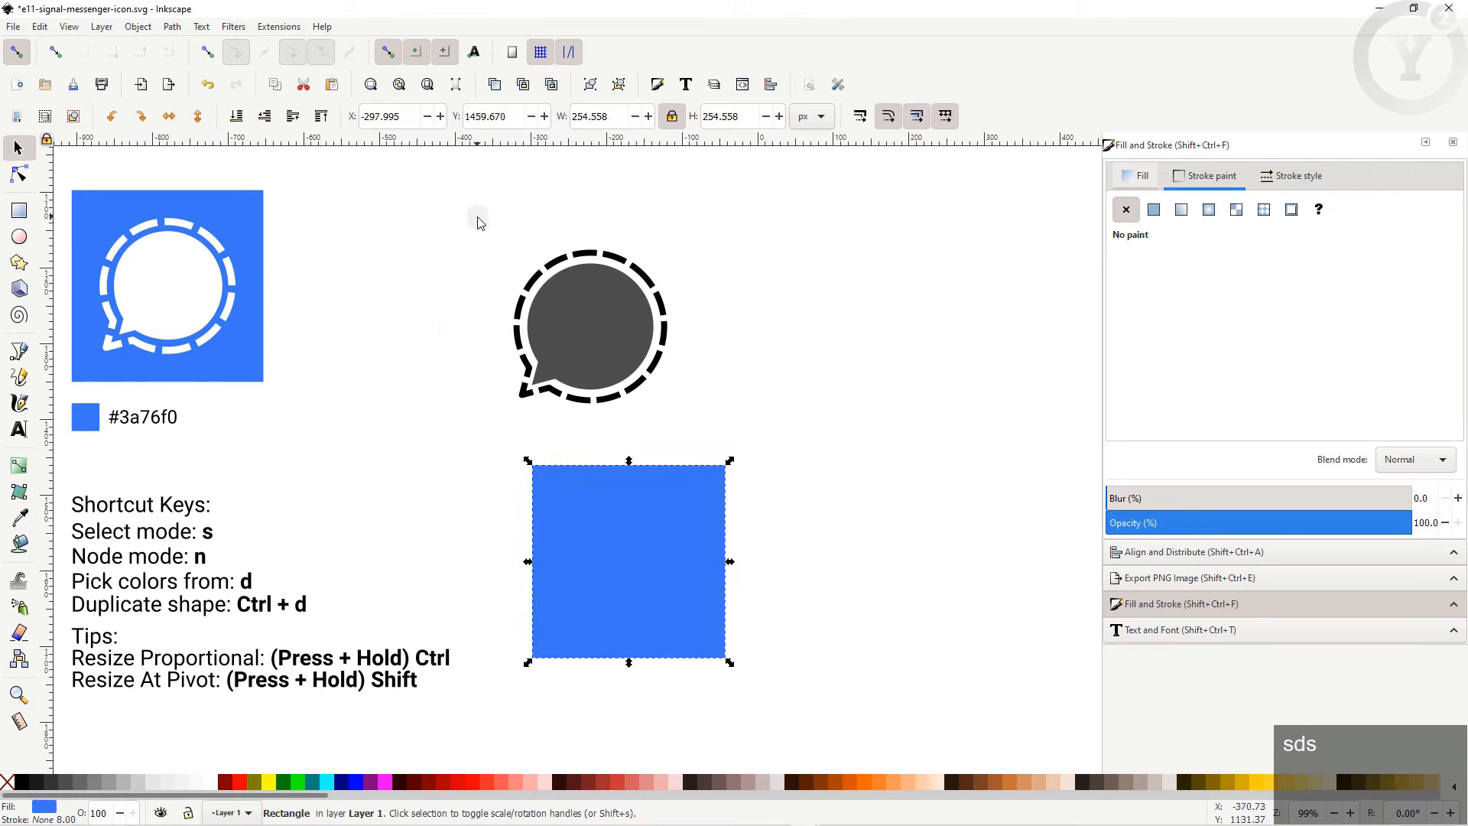
Step: Colour both speech bubble parts, the dashed outline and the inner fill, white by sampling the reference icon's bubble
drag(480, 216, 706, 442)
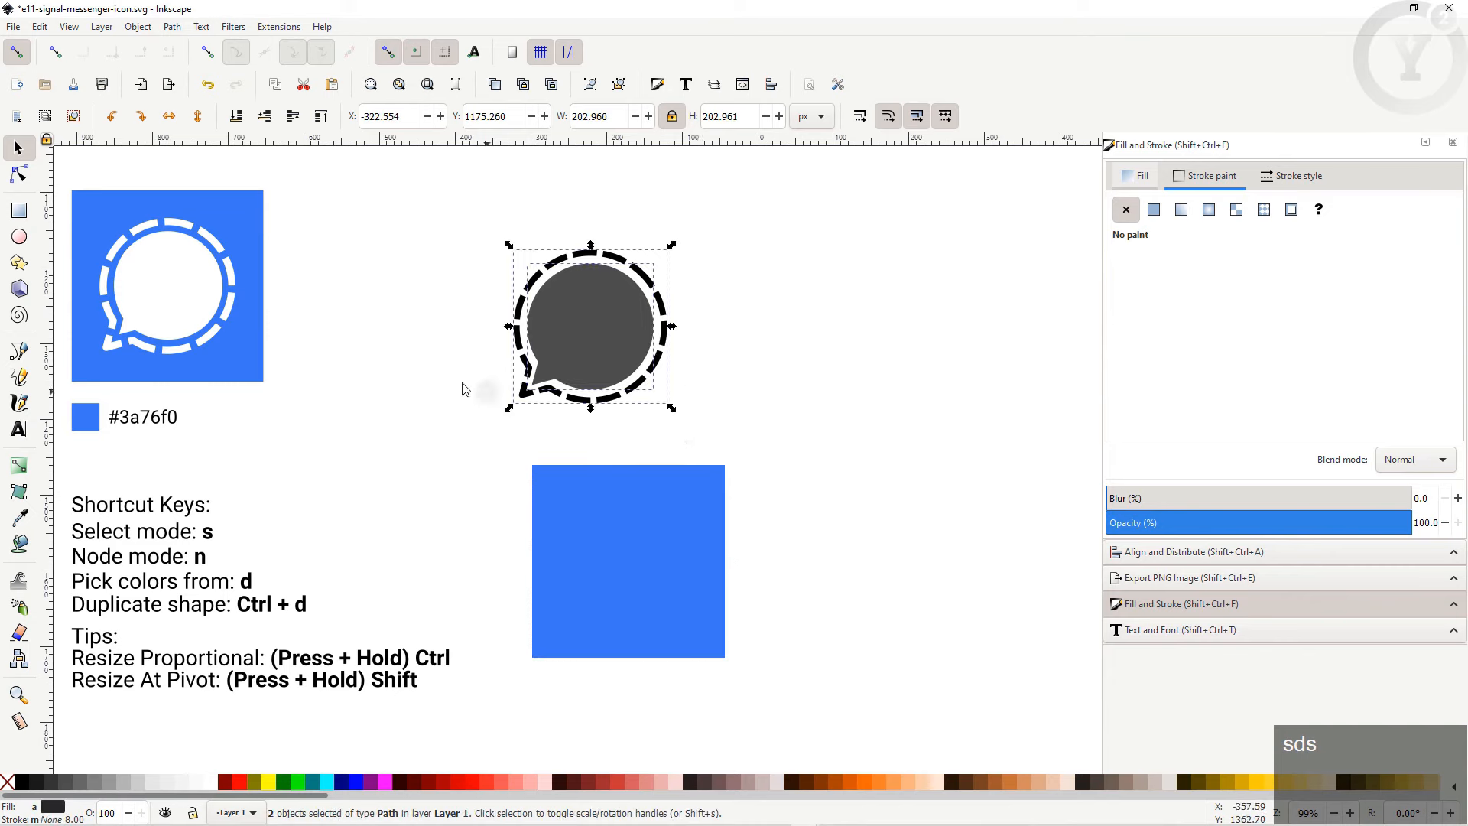
key(d)
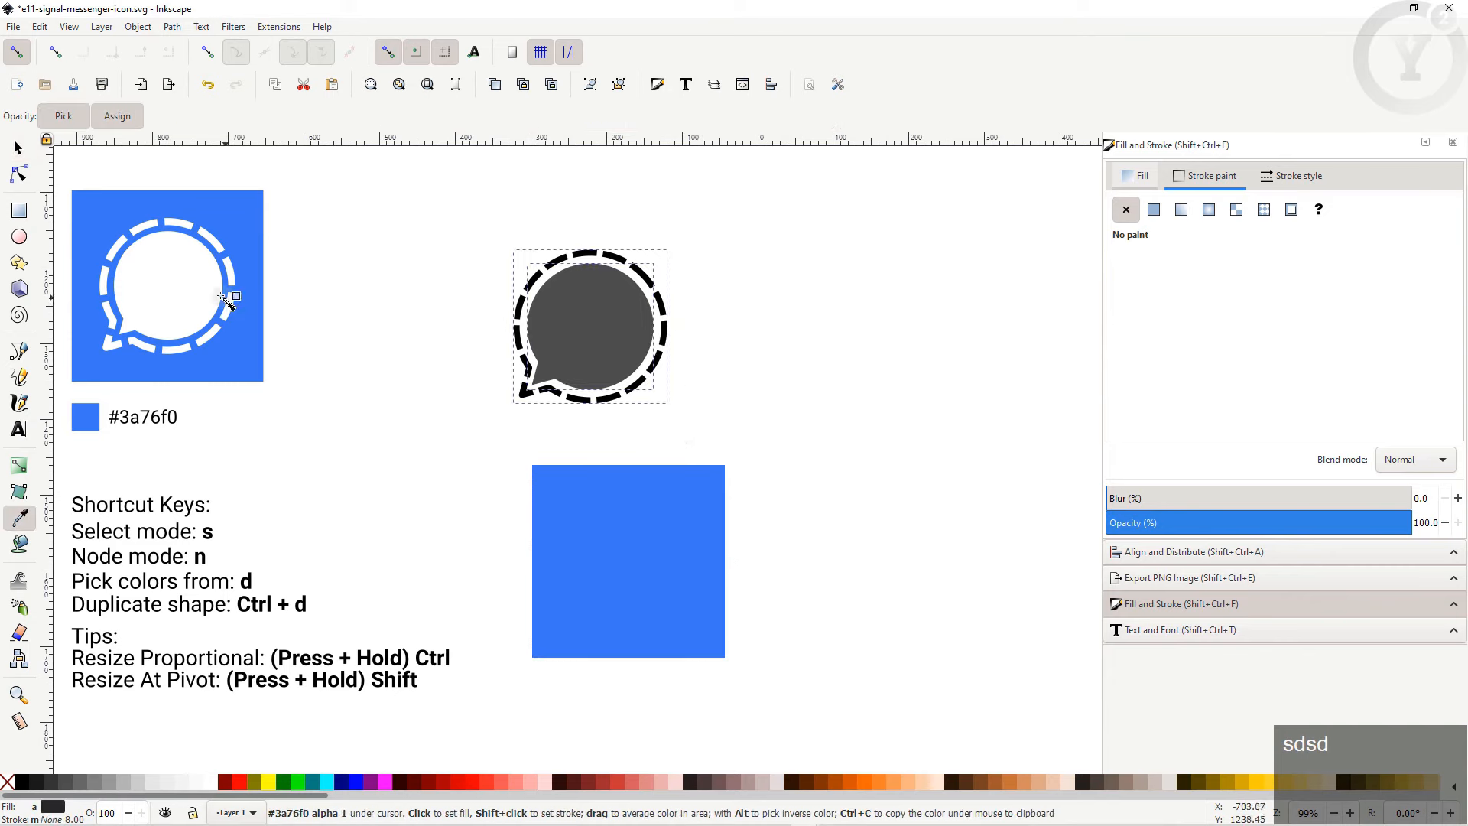
click(192, 290)
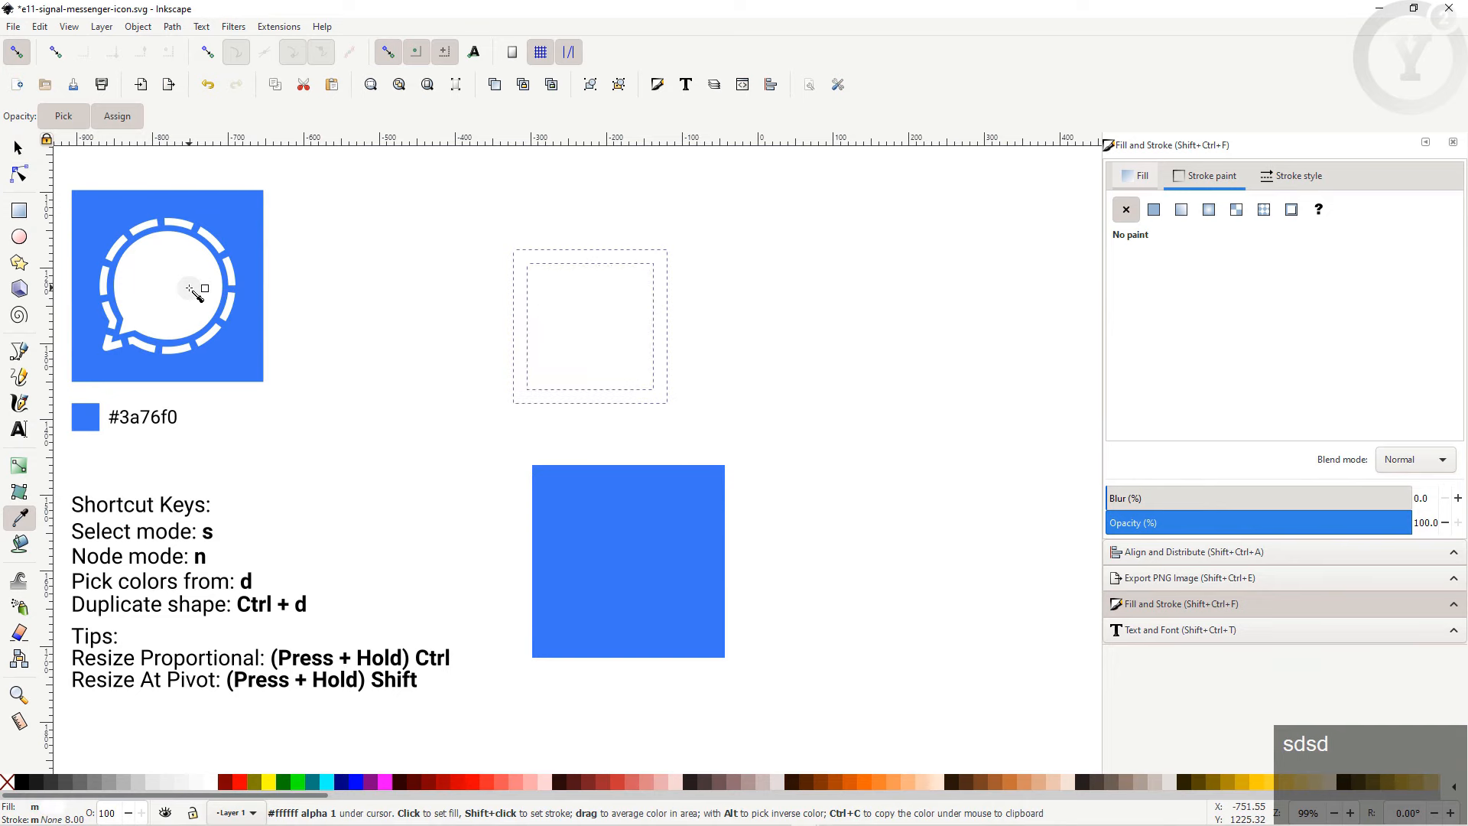
key(s)
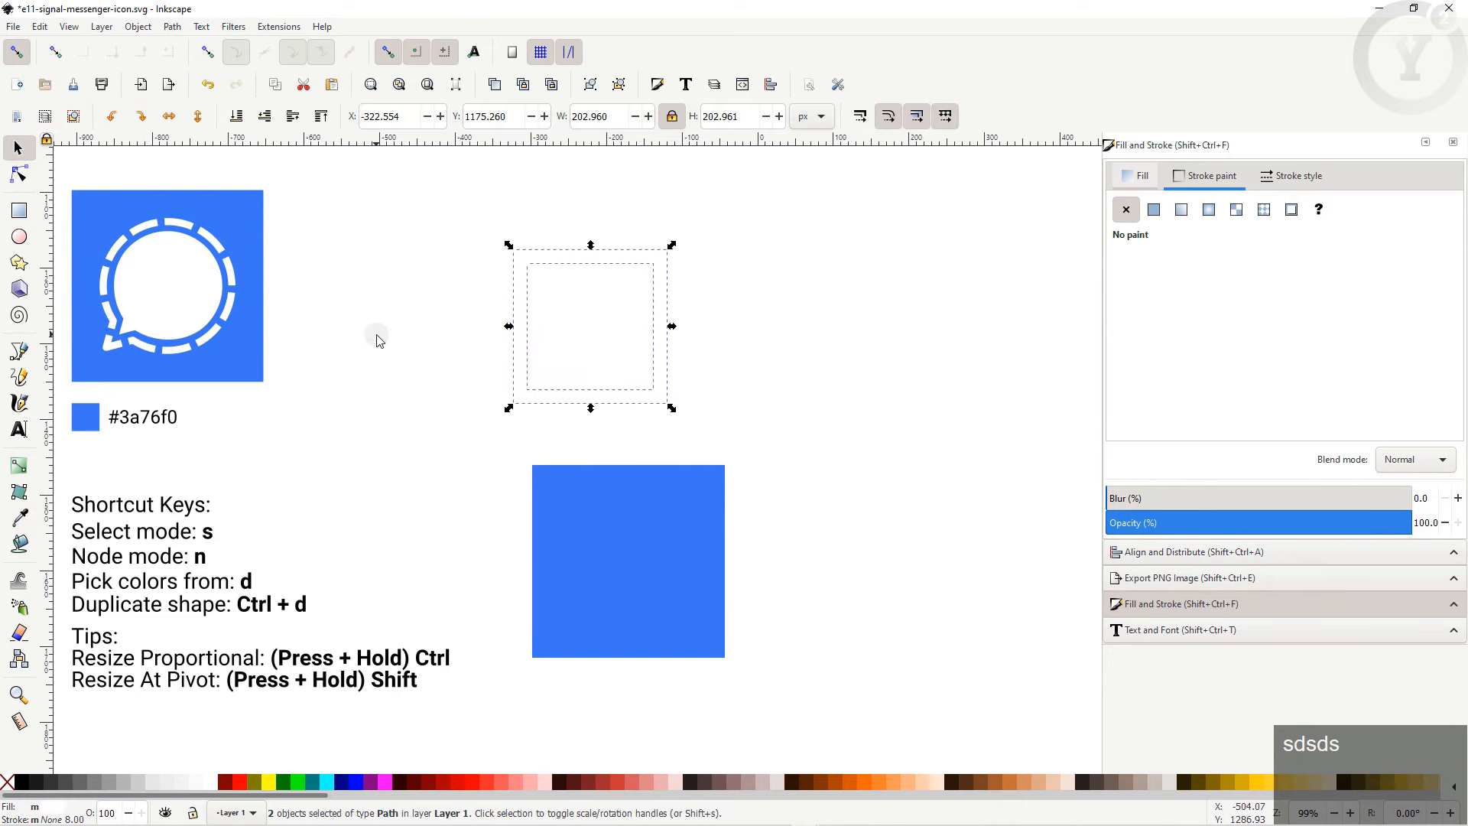
Step: Centre the speech bubble parts horizontally and vertically on the blue square and send the square to the back
shift+click(656, 556)
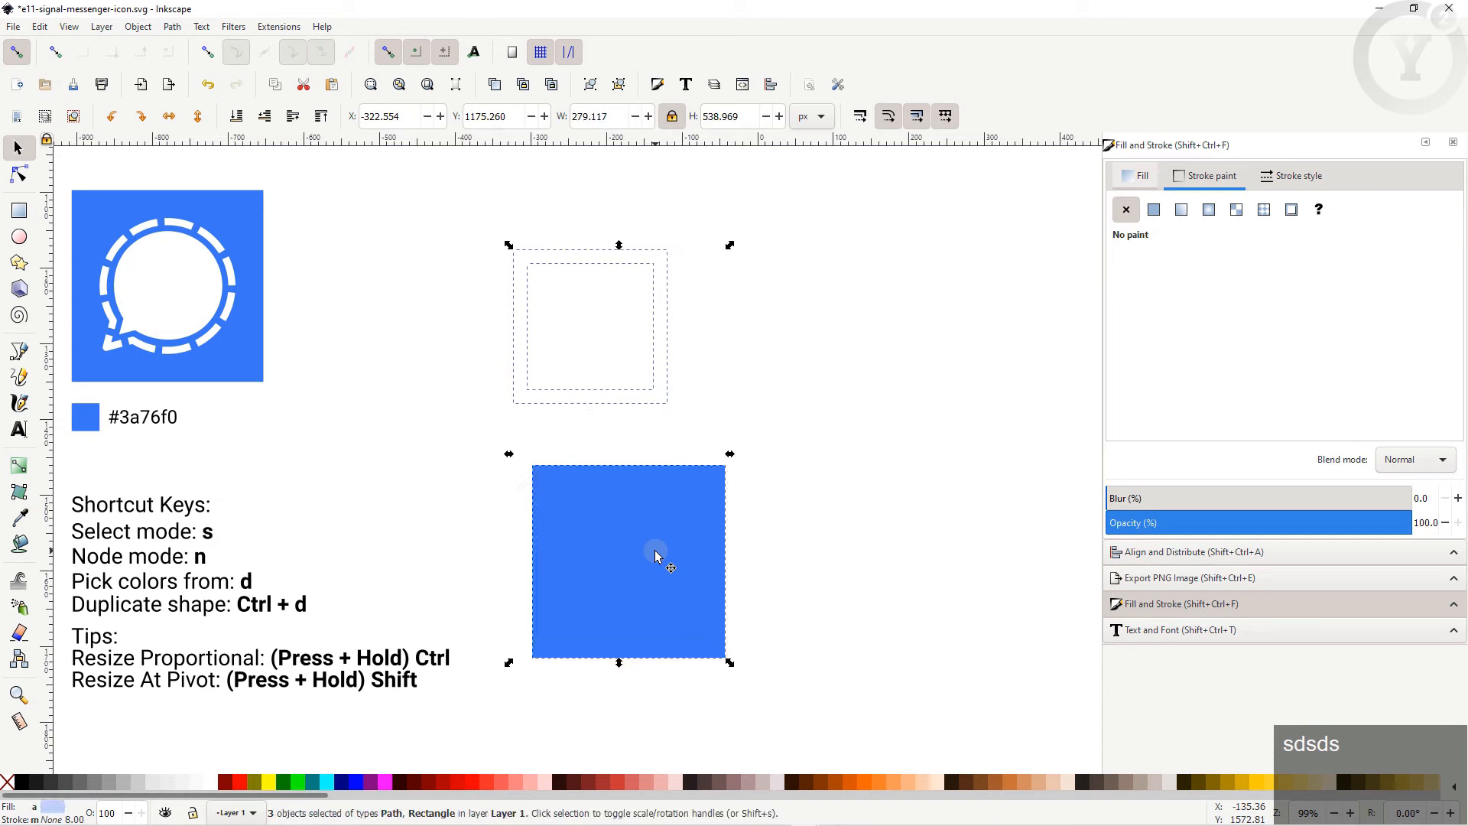
click(1183, 553)
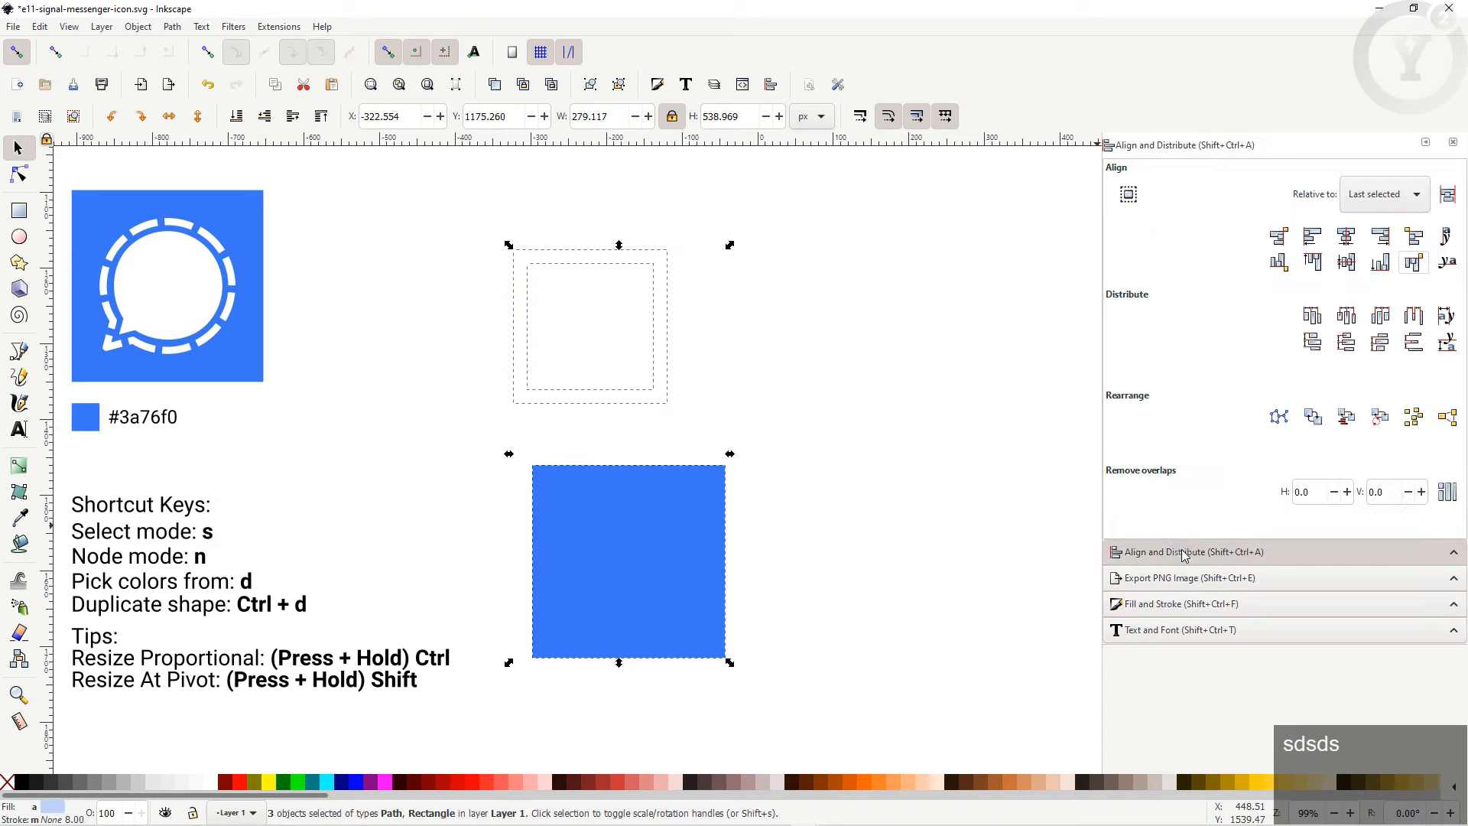
click(1347, 243)
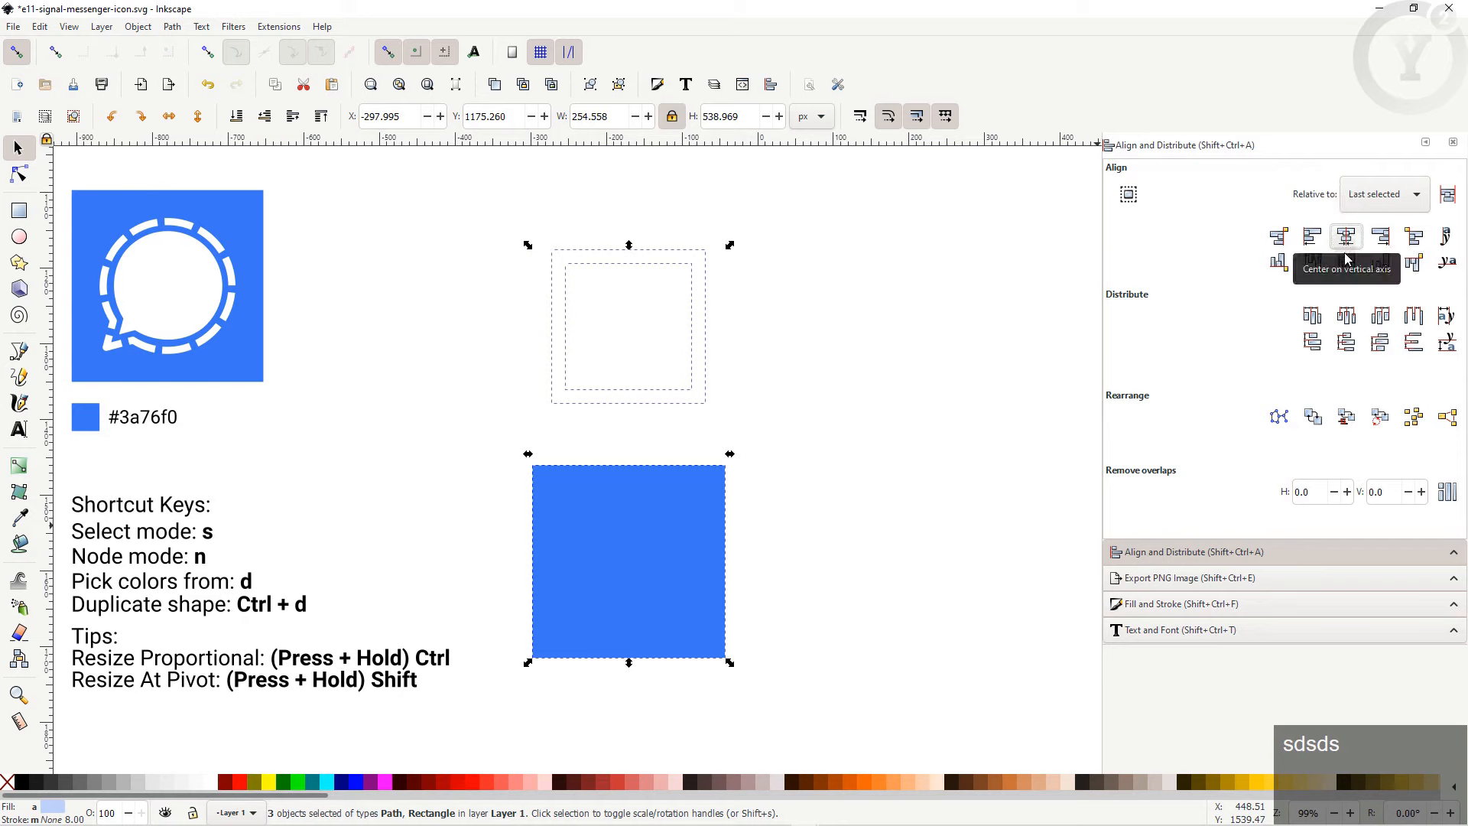
click(1347, 264)
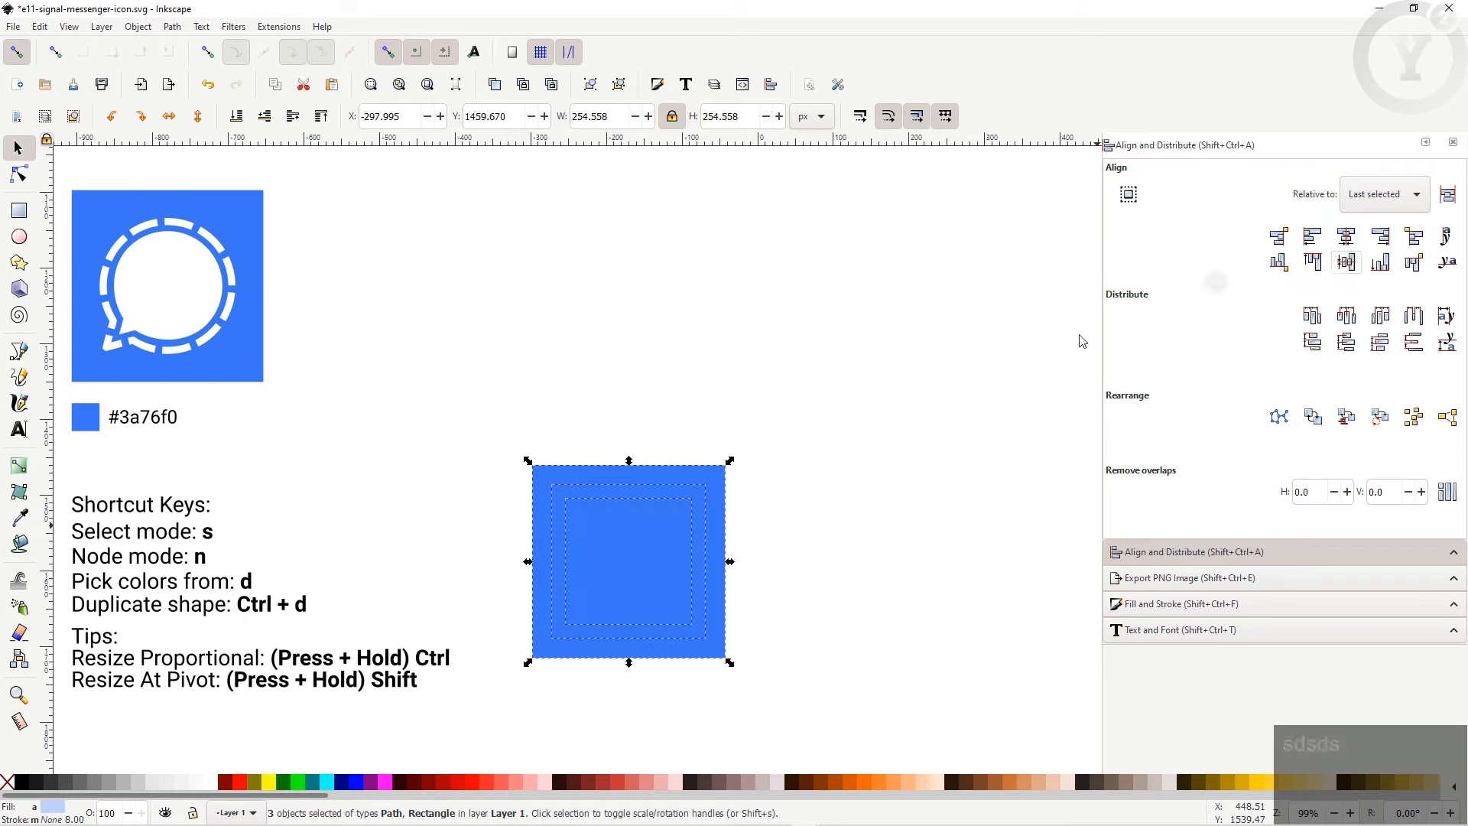
click(711, 479)
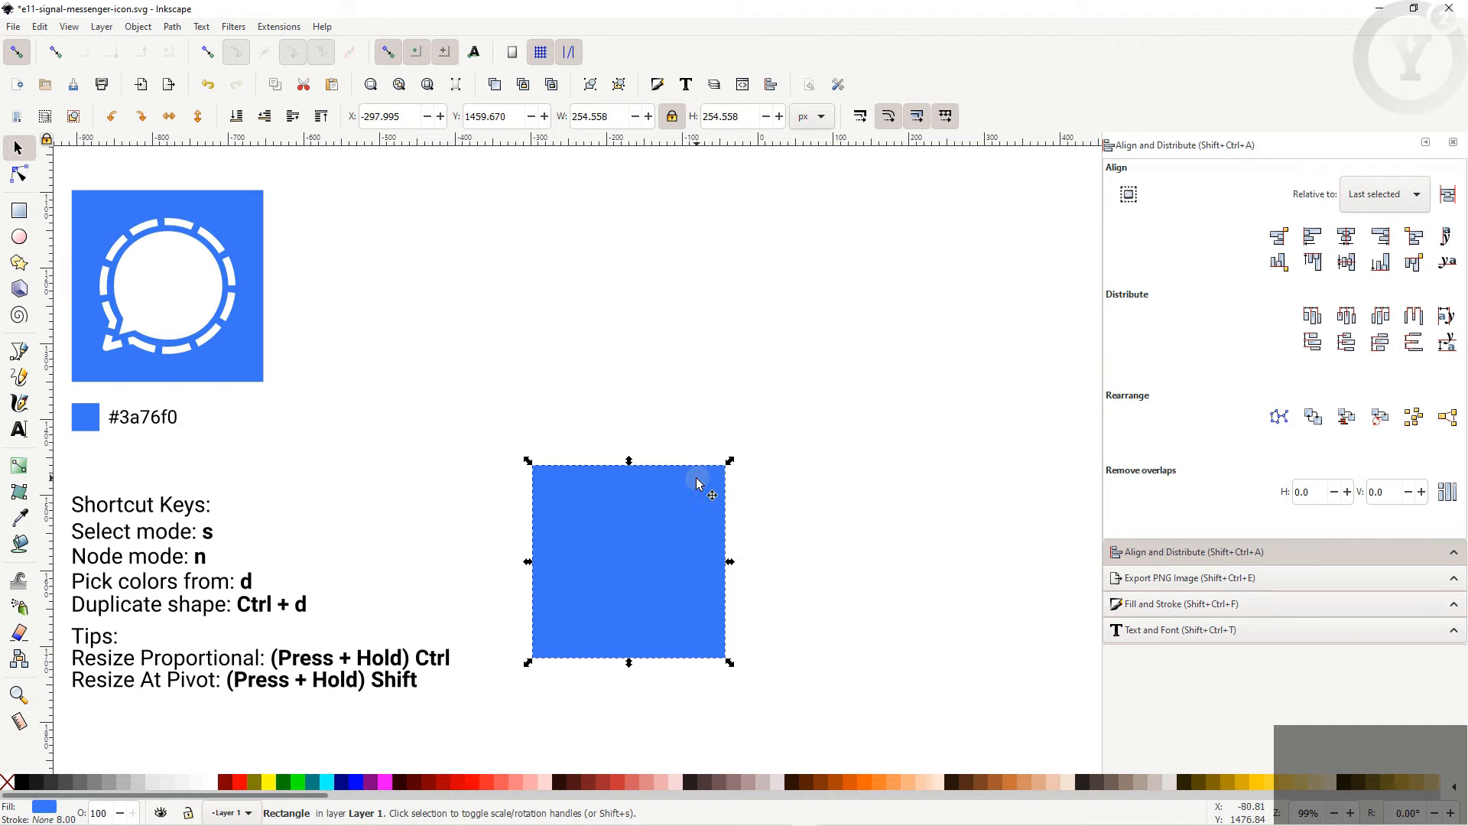
click(237, 118)
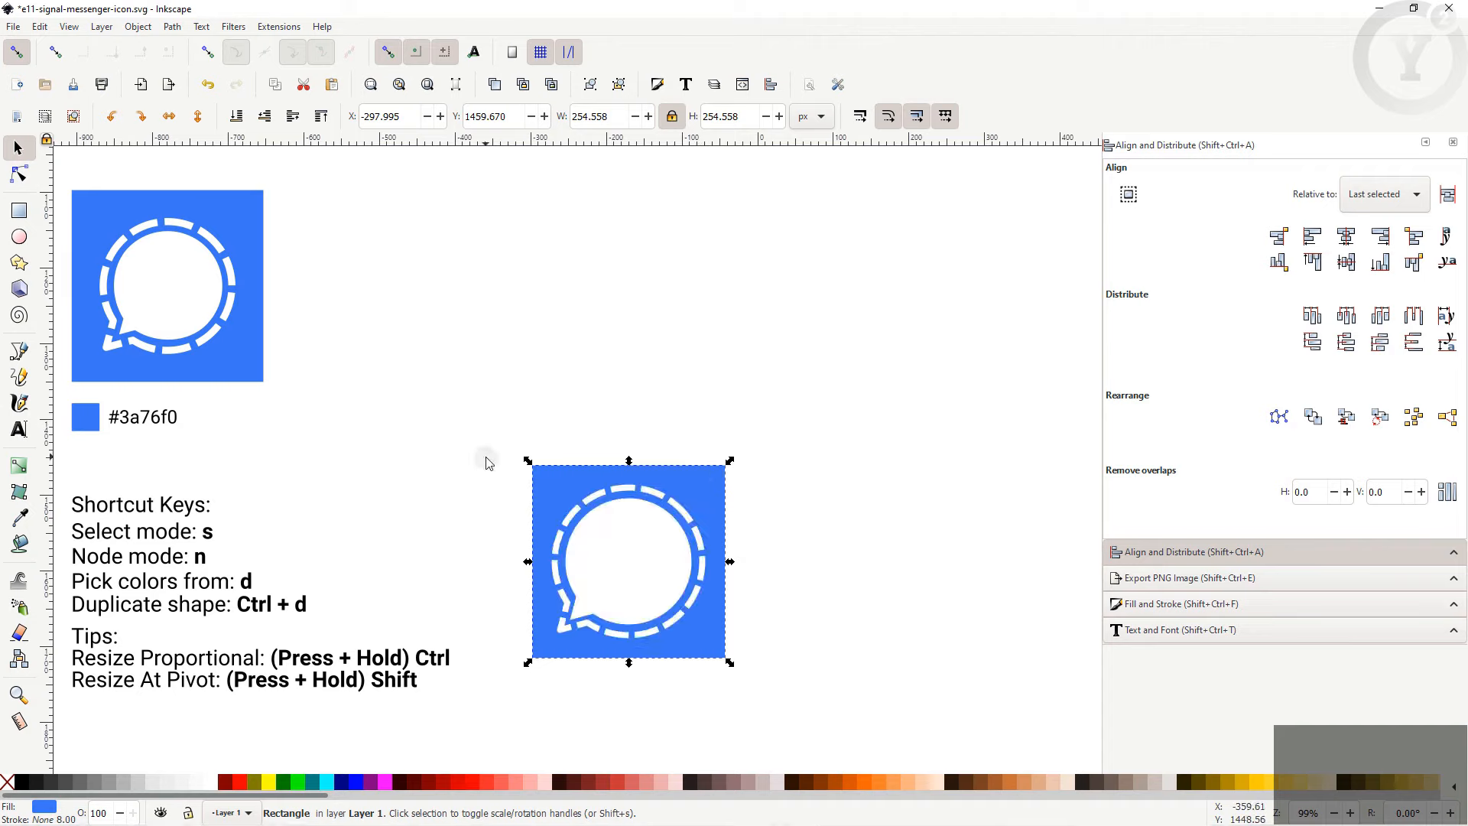
Step: Group the square and both bubble parts, move the icon straight up to sit beside the reference icon, and deselect it
drag(486, 460, 781, 711)
key(ctrl+g)
drag(640, 587, 640, 328)
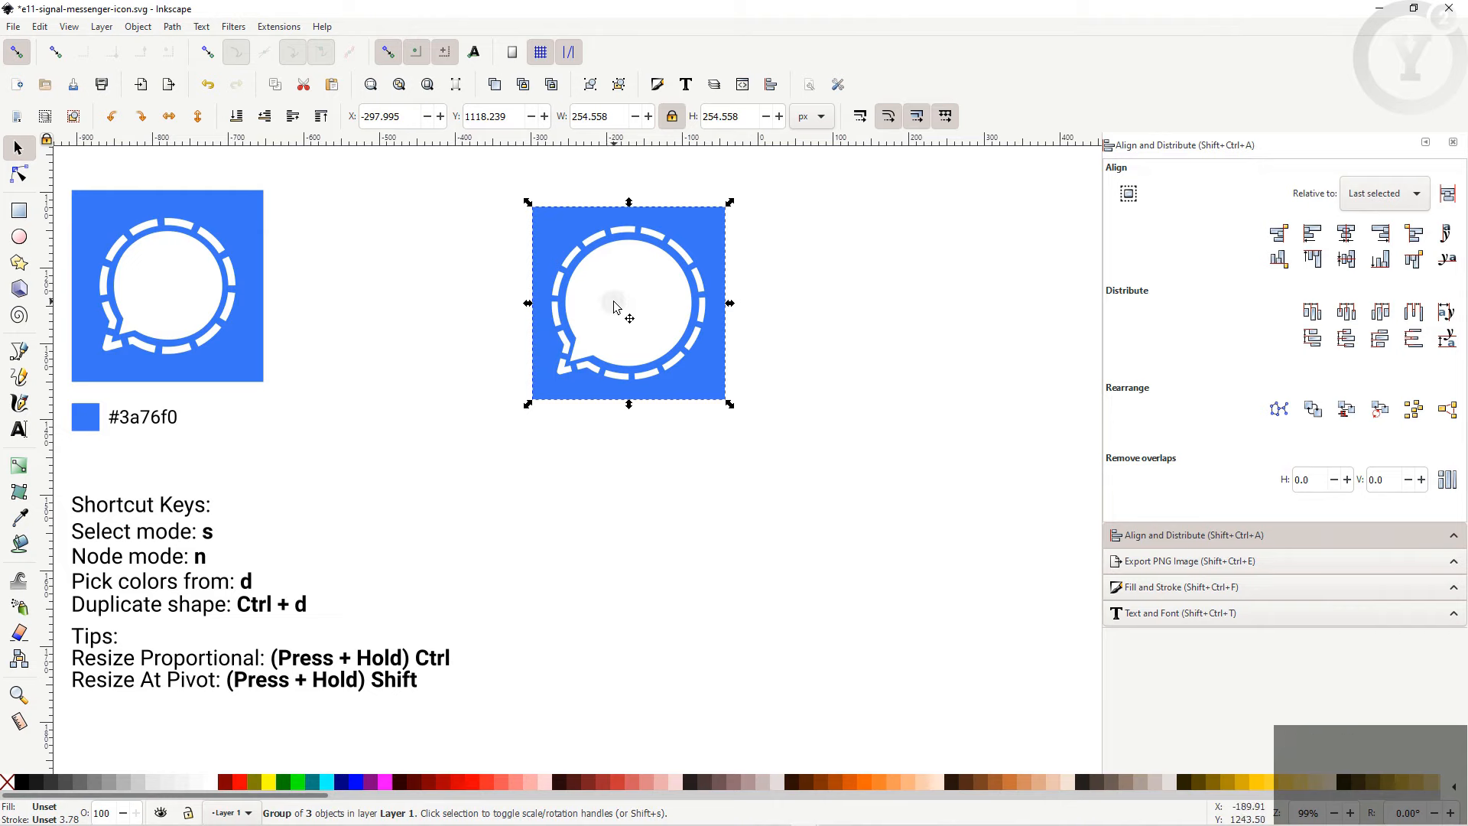
click(595, 509)
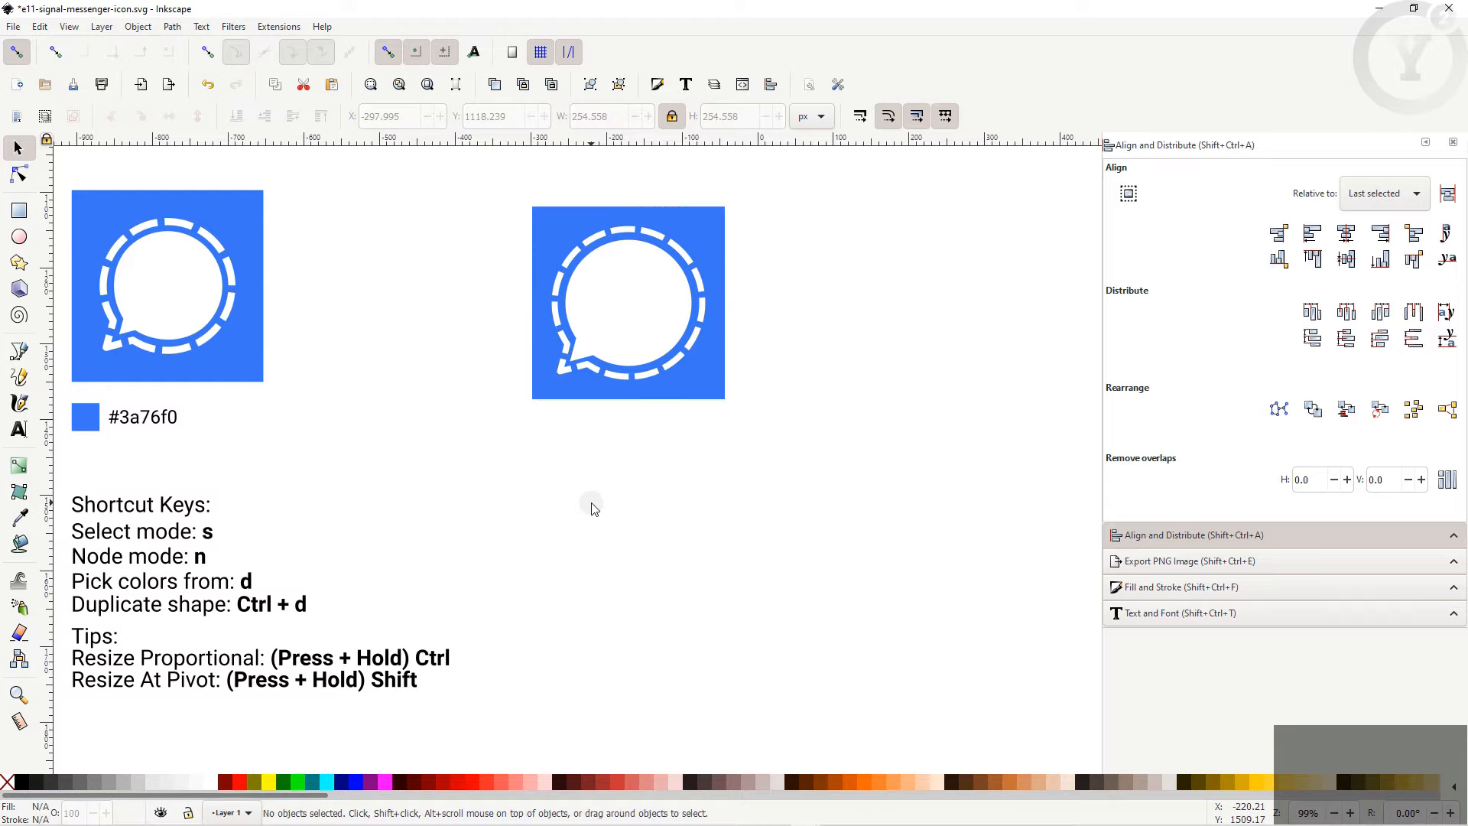